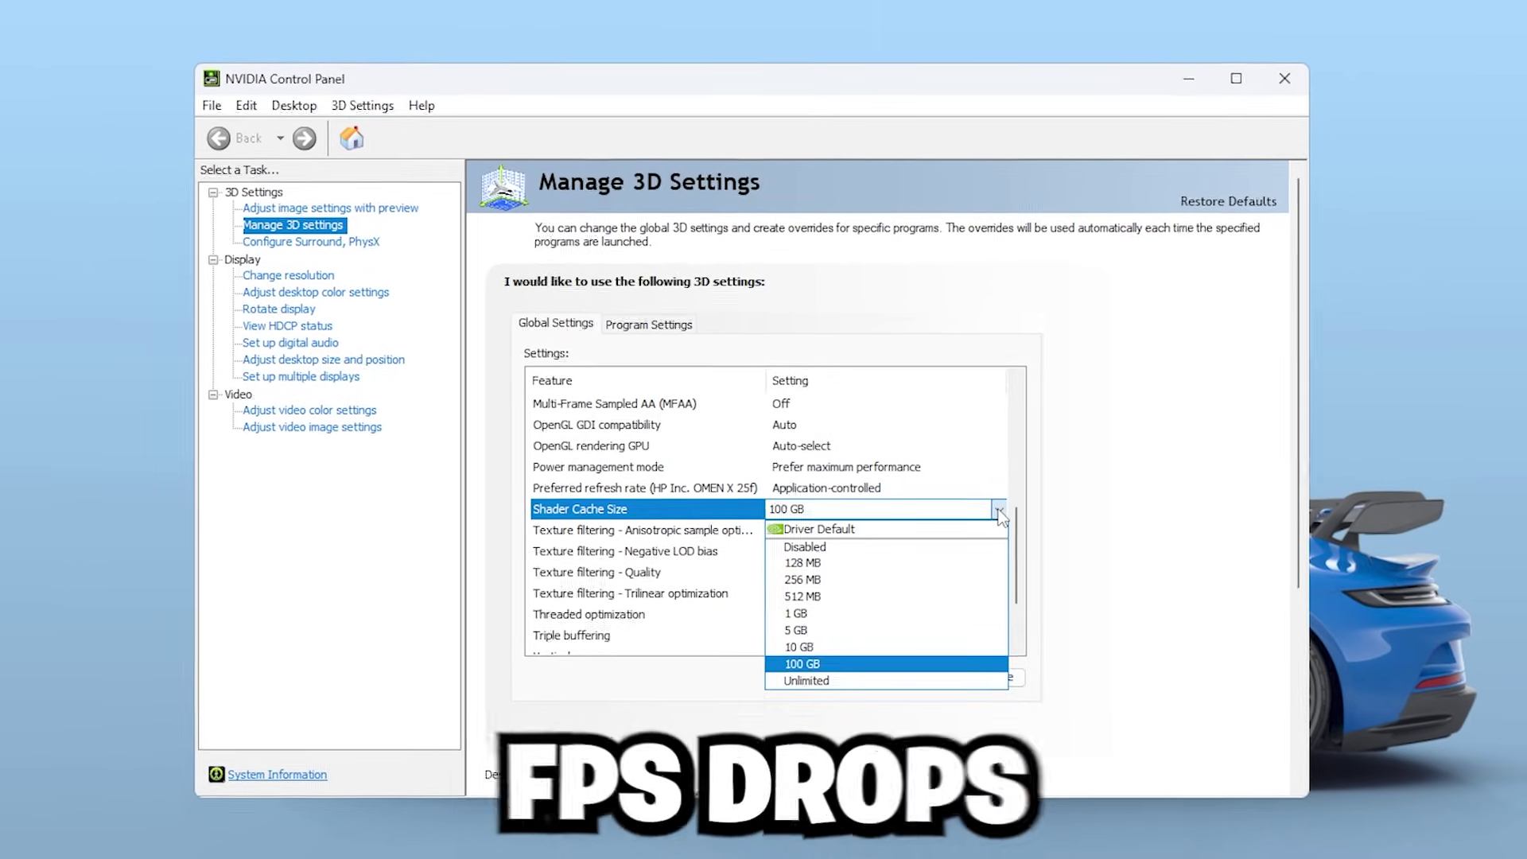
Step: Browse the shader cache, driver update and GPU 1 performance screens
click(799, 547)
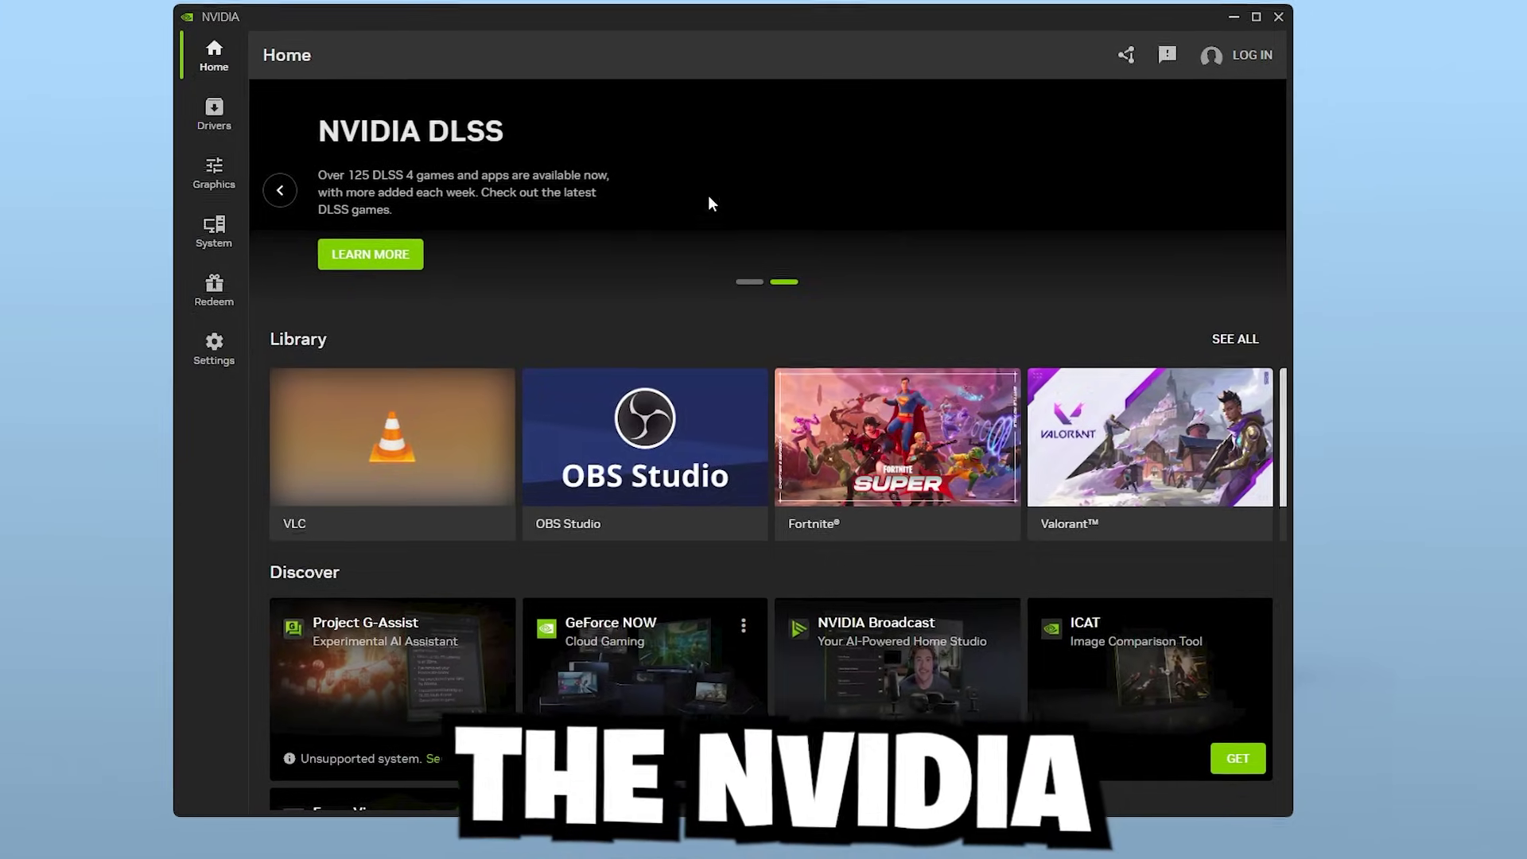
click(235, 109)
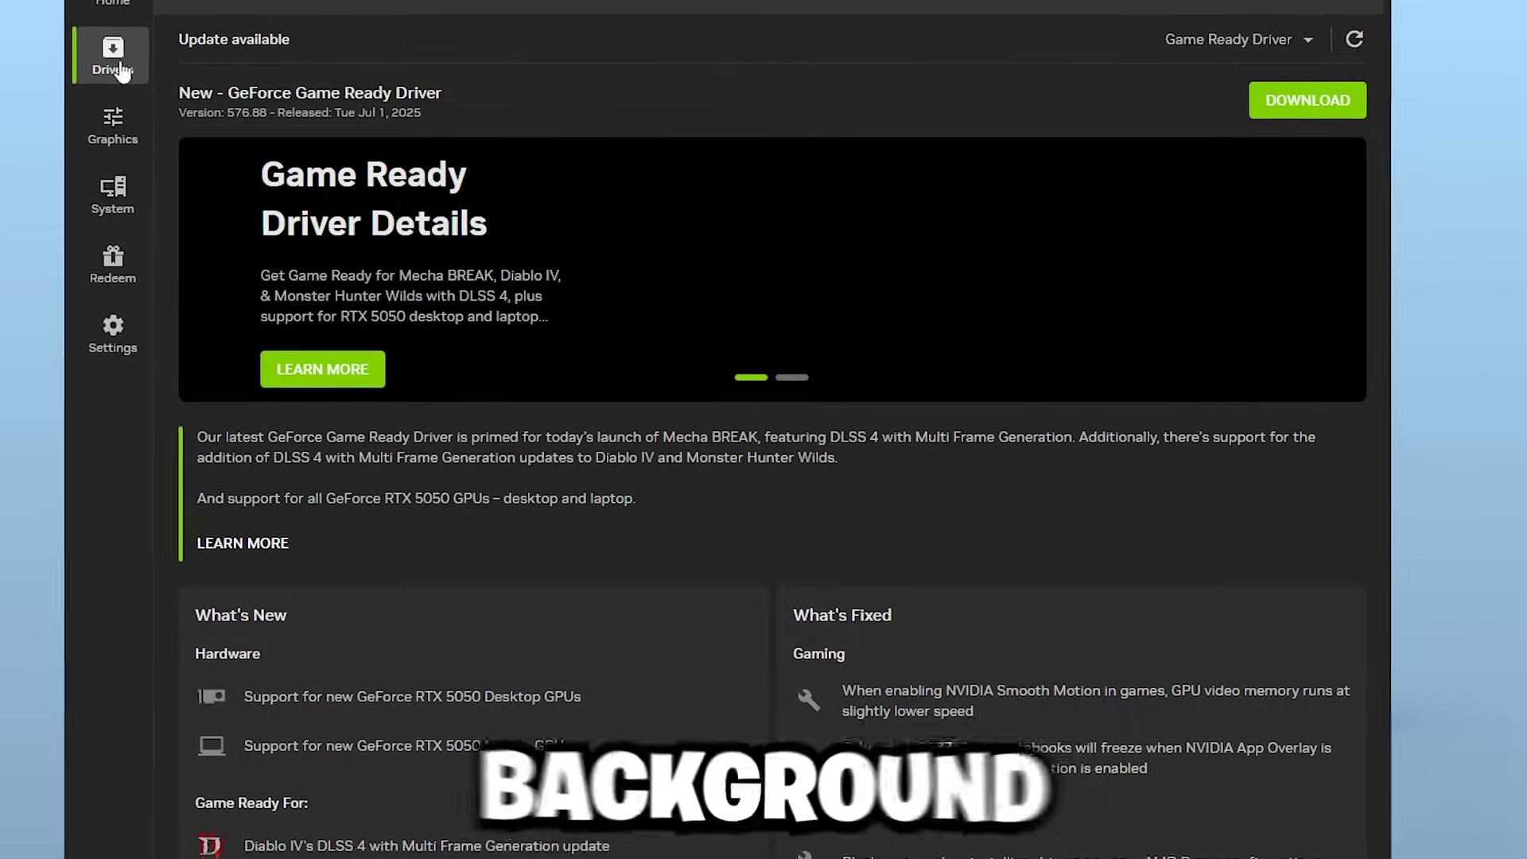
click(1236, 39)
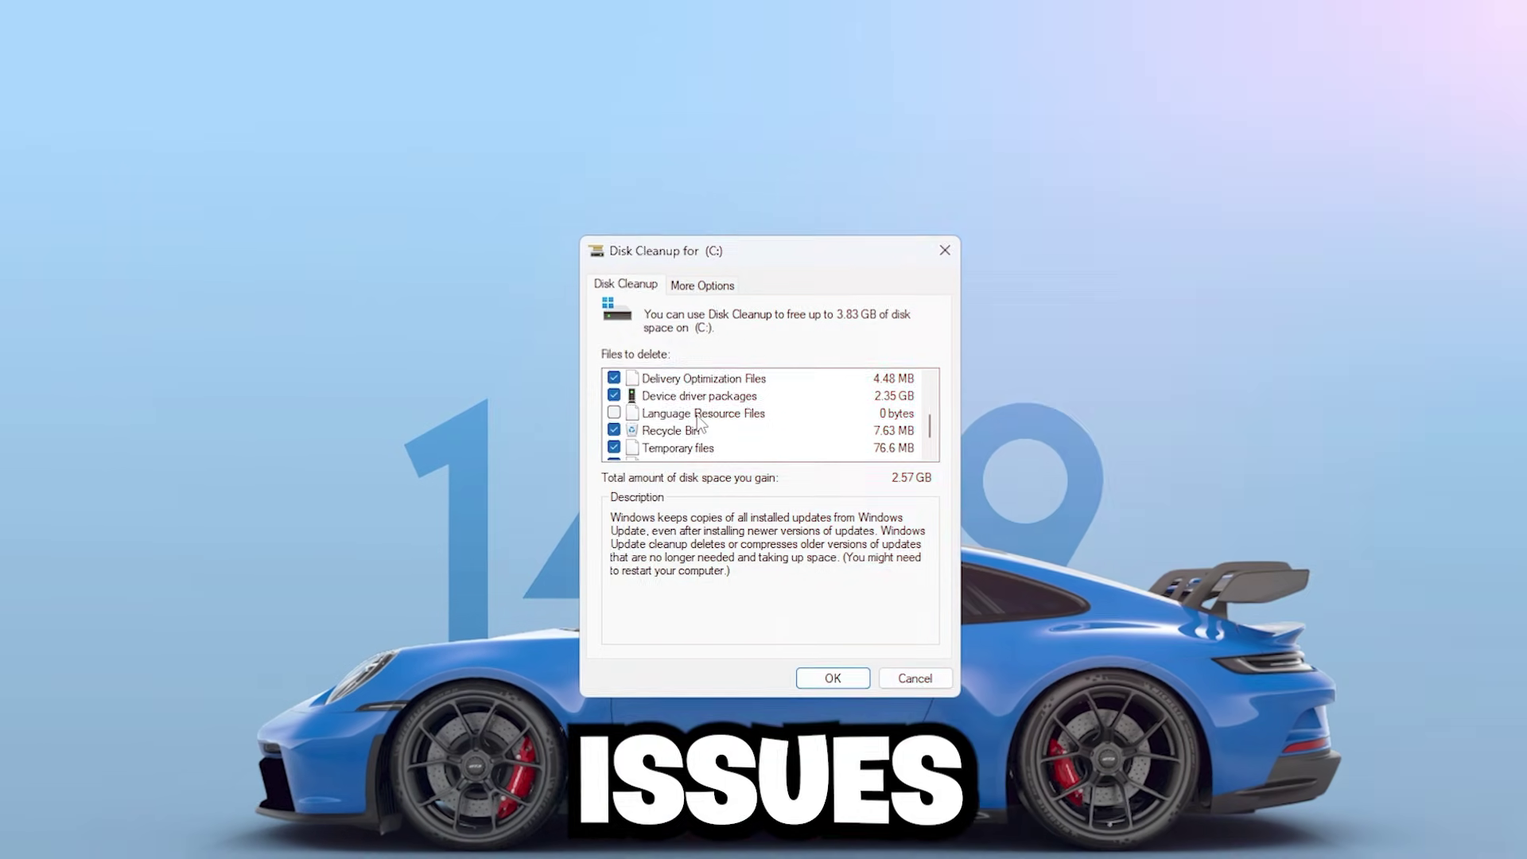
scroll(697, 421, down, 1)
scroll(702, 438, up, 1)
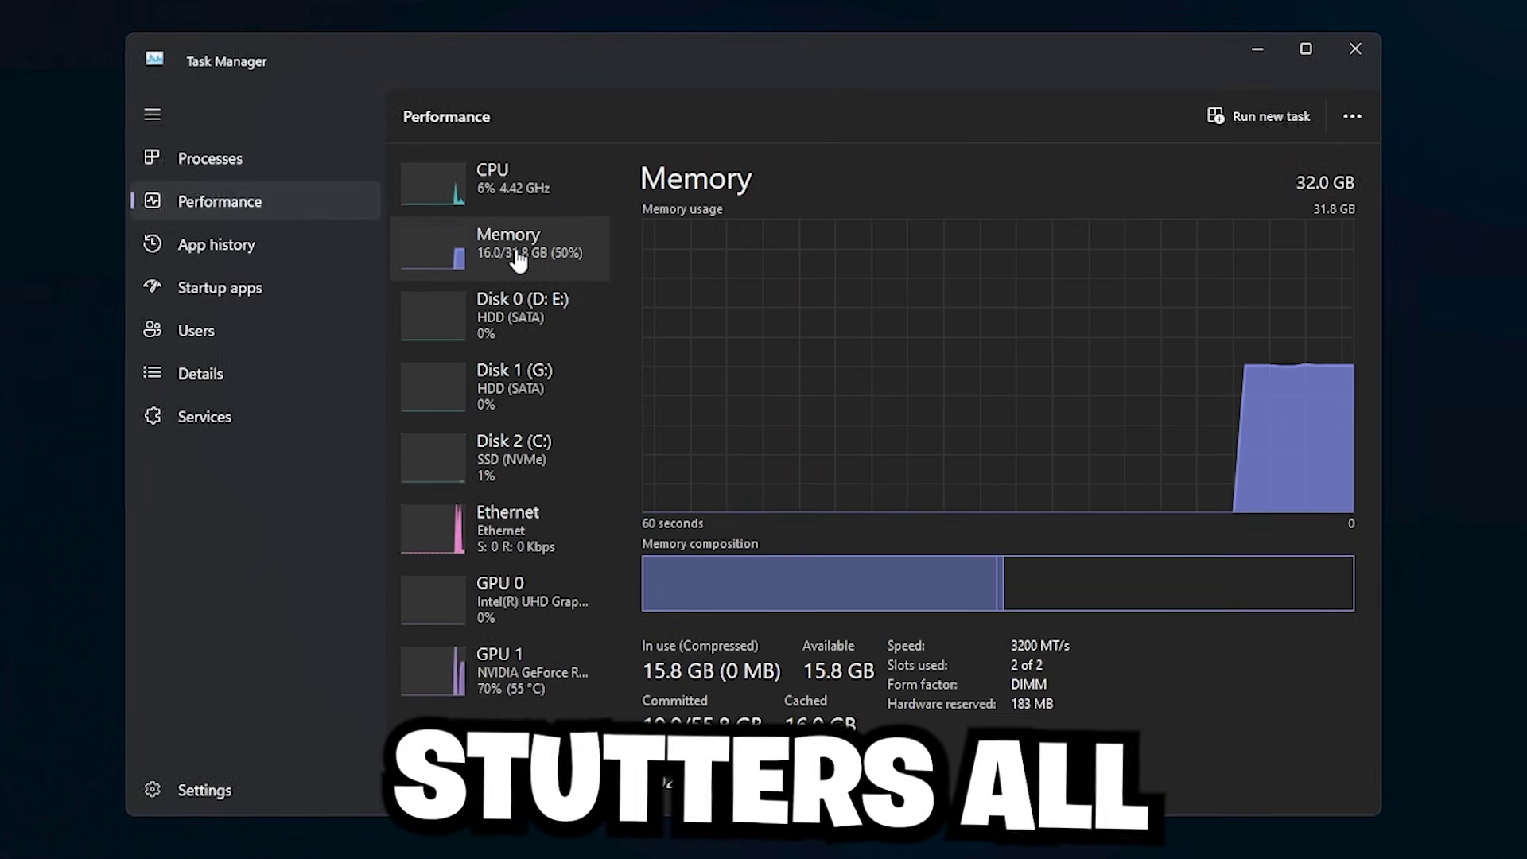
click(503, 660)
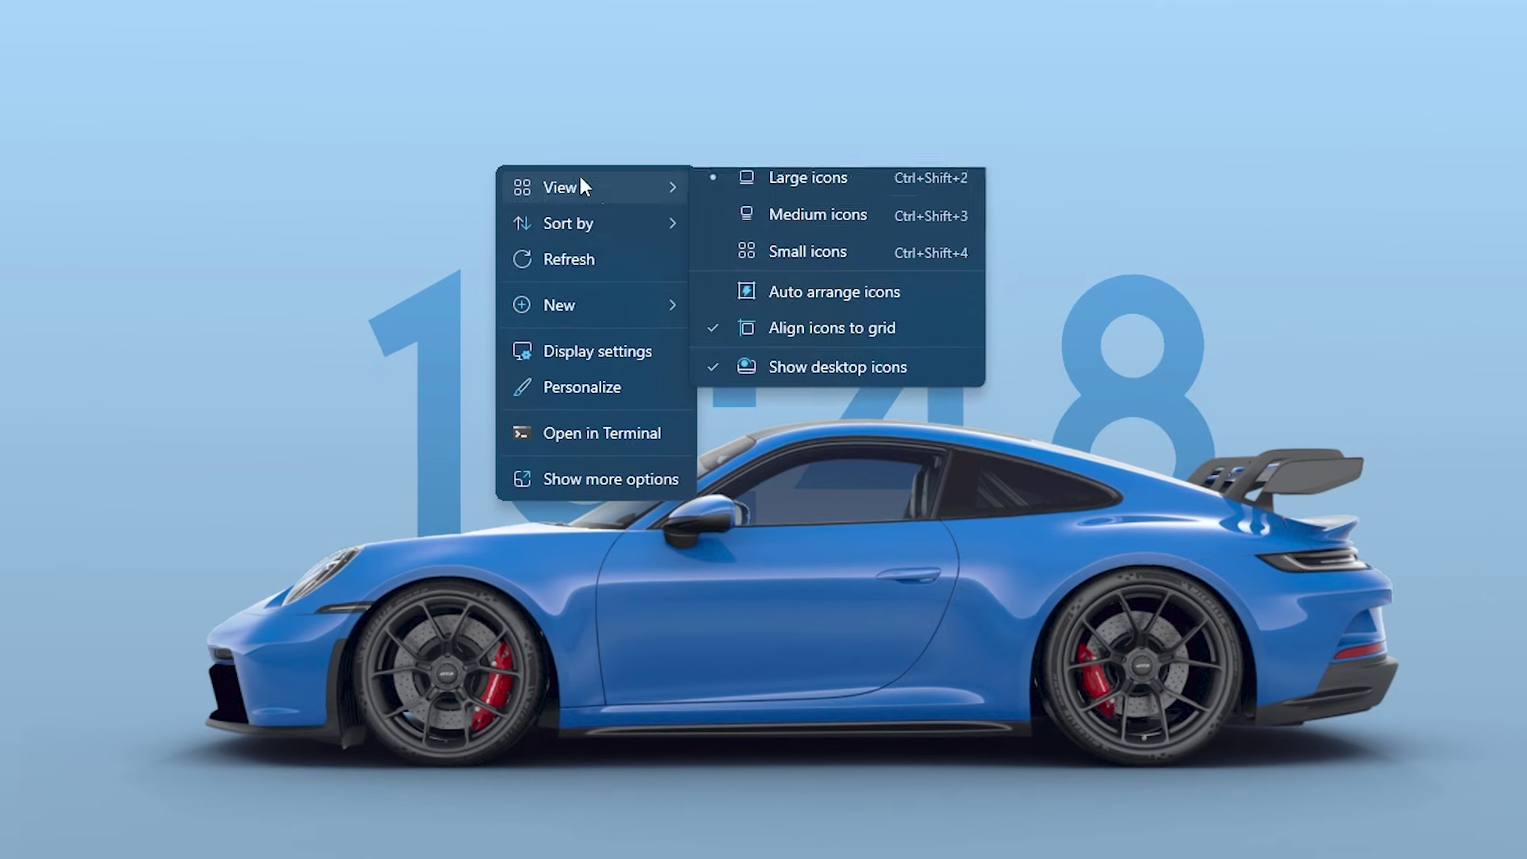
Step: Show more desktop options, then launch NVIDIA Control Panel by searching 'nvidia c'
mouse_move(567, 195)
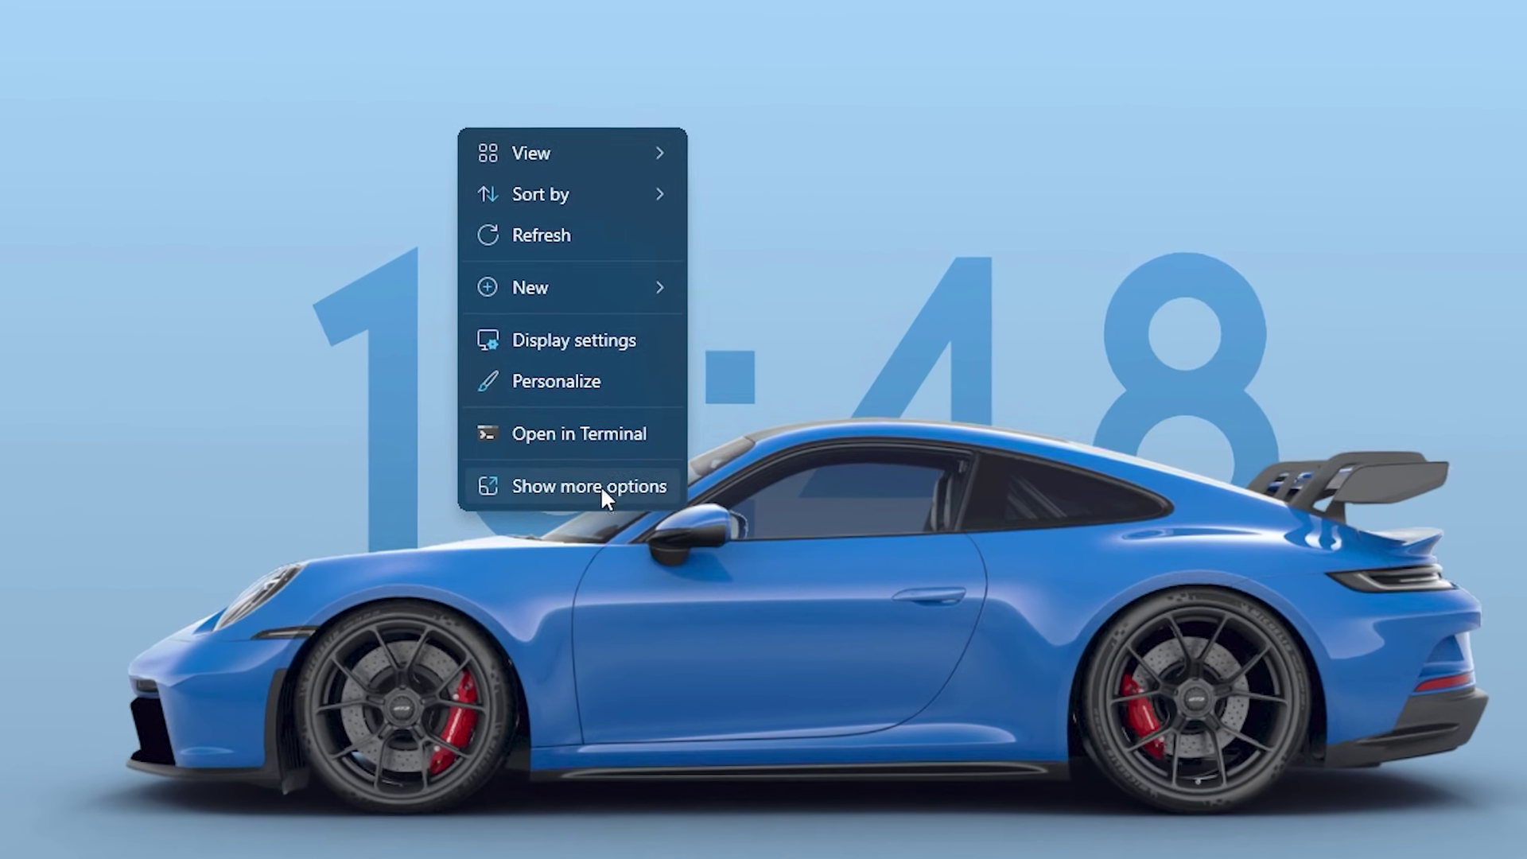
click(562, 486)
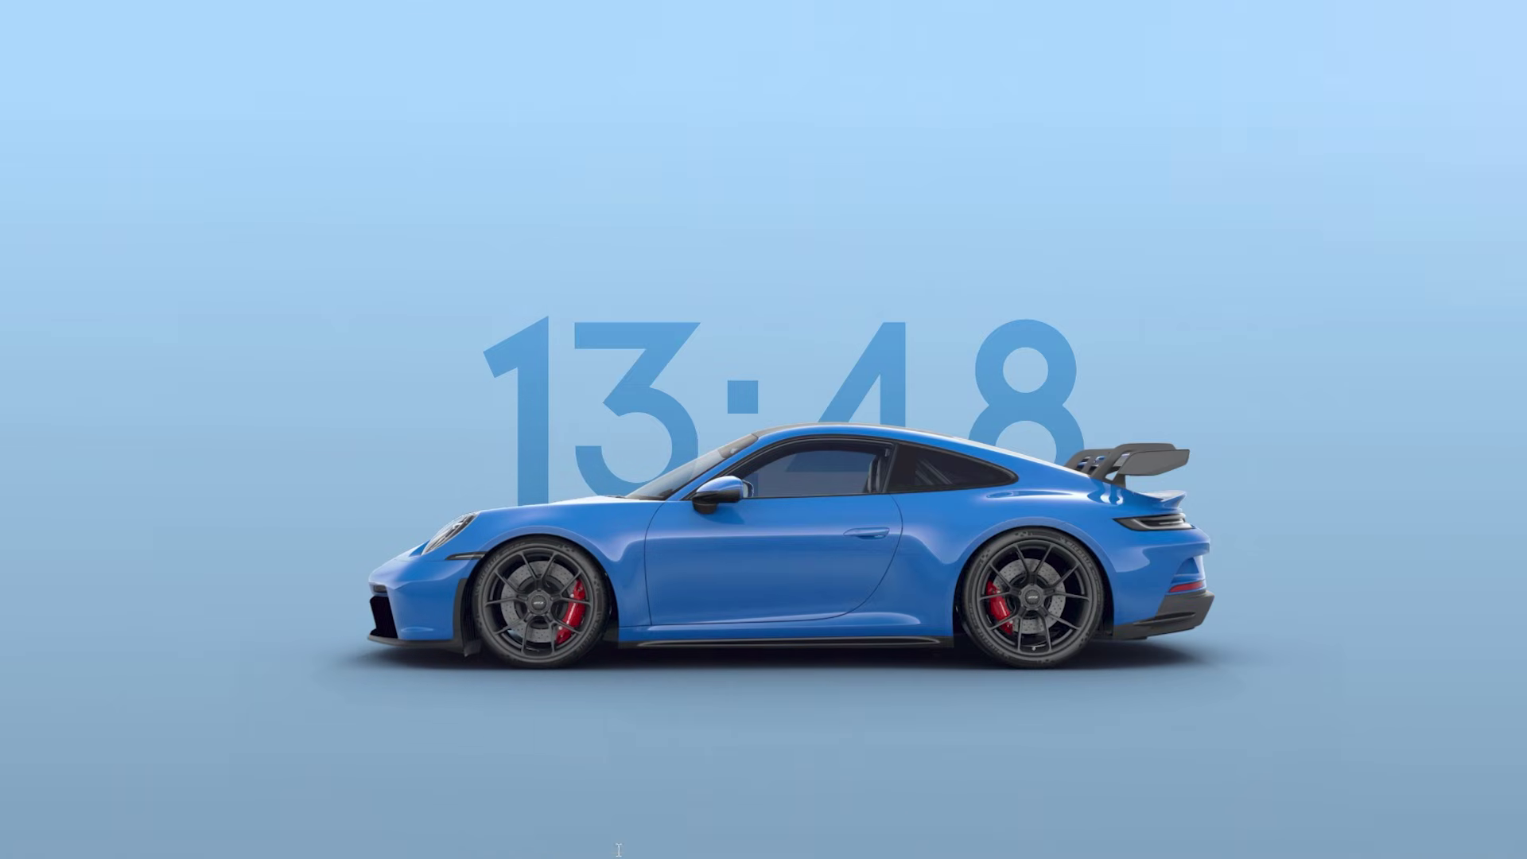
click(616, 843)
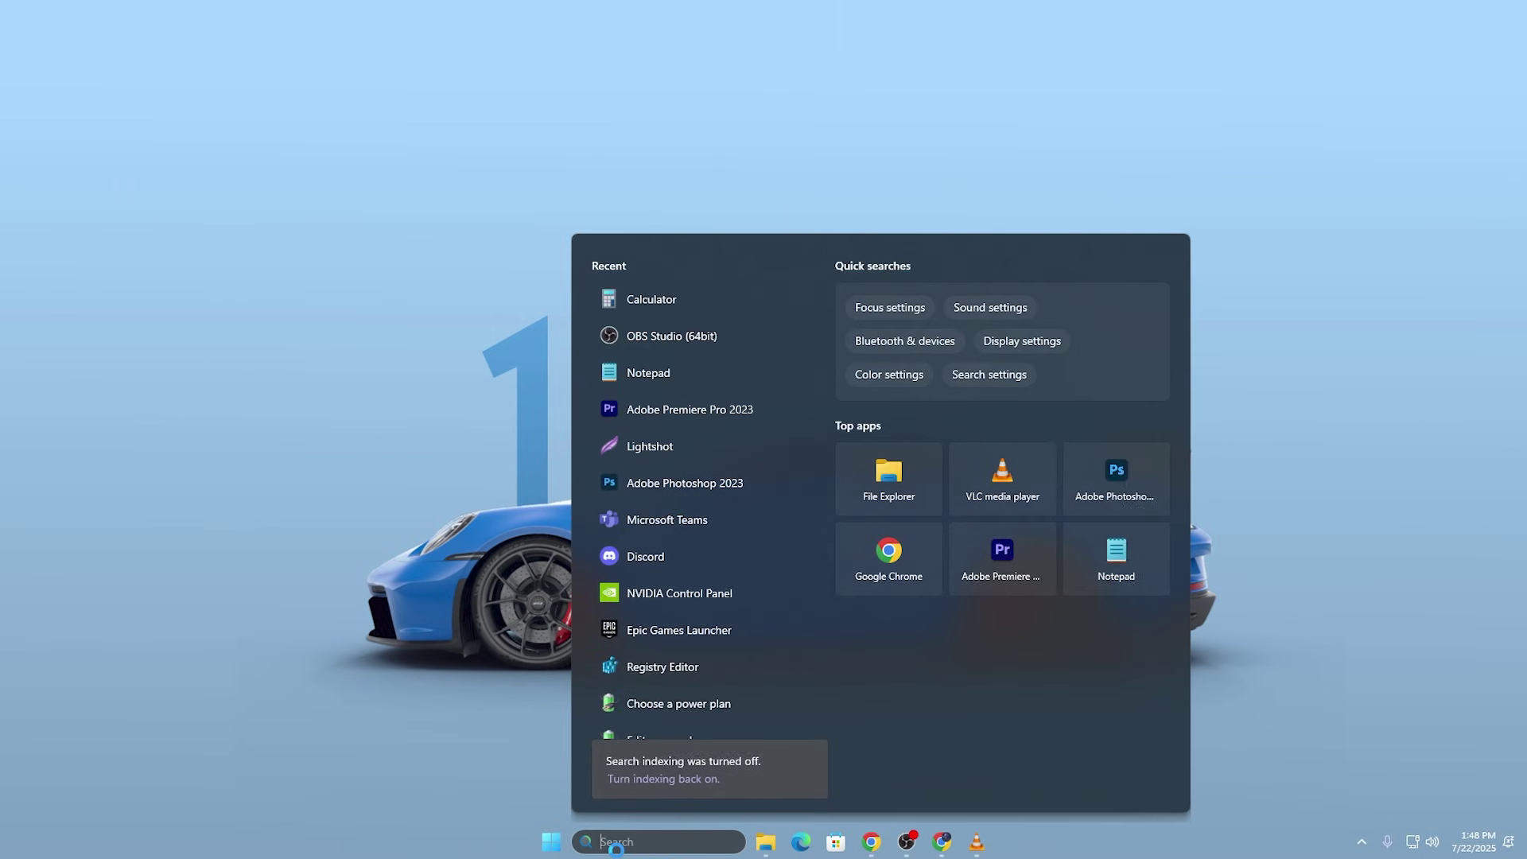
text(nvidia)
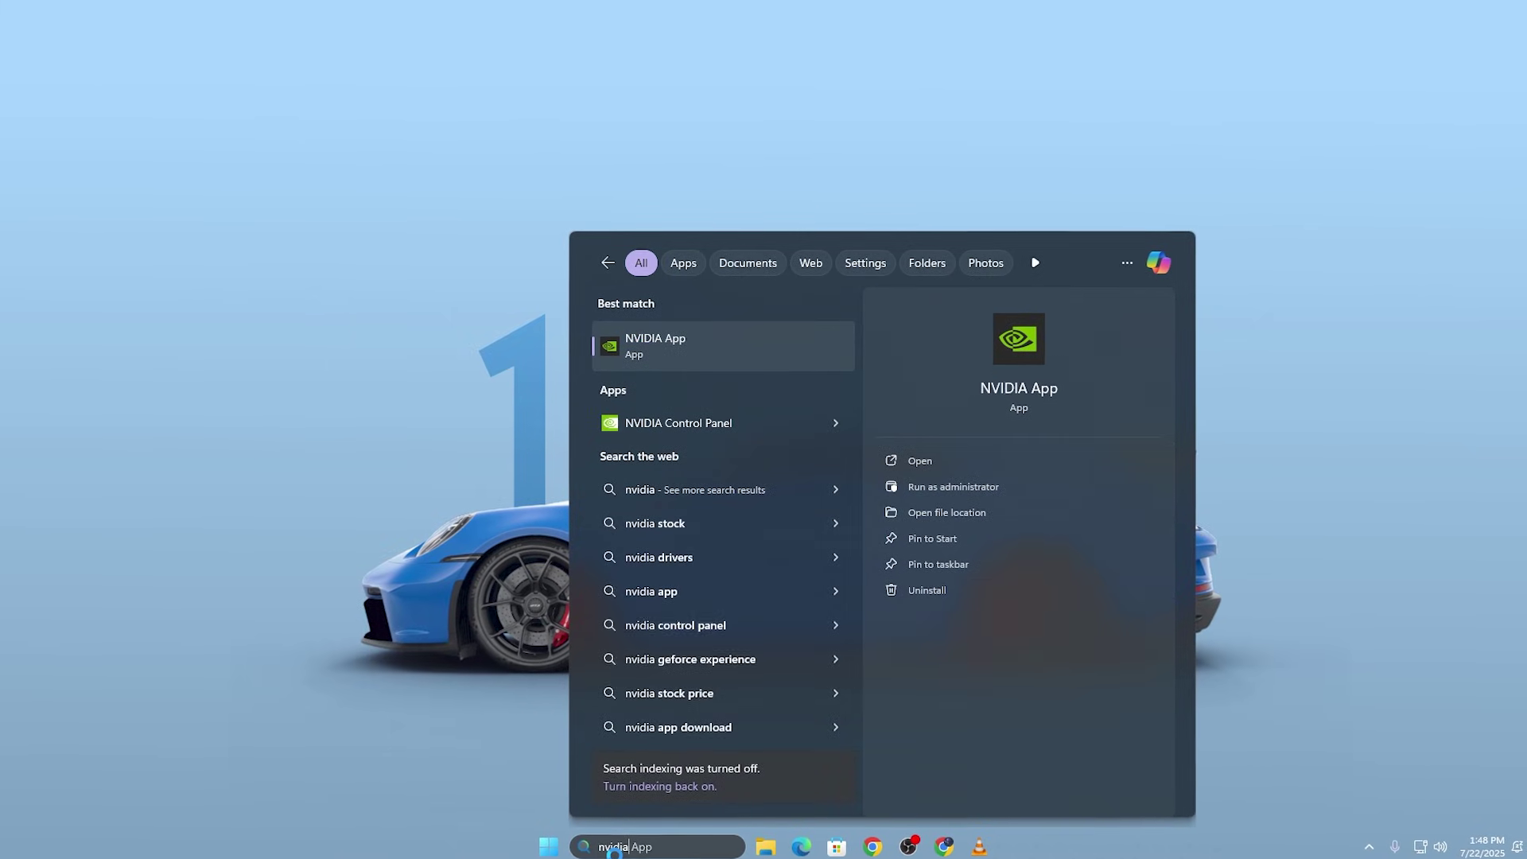
text( con)
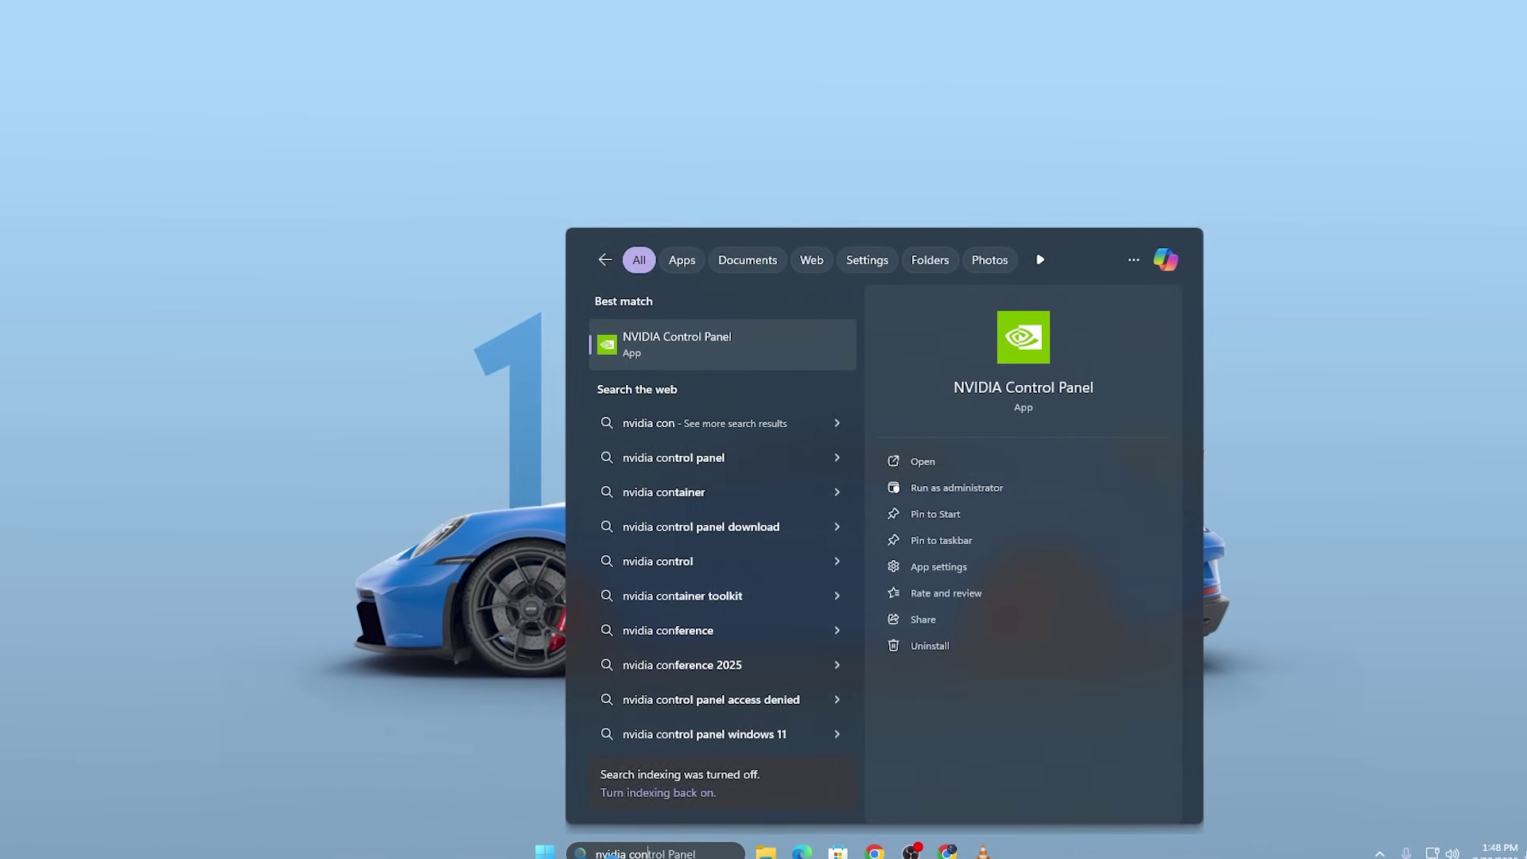
key(Return)
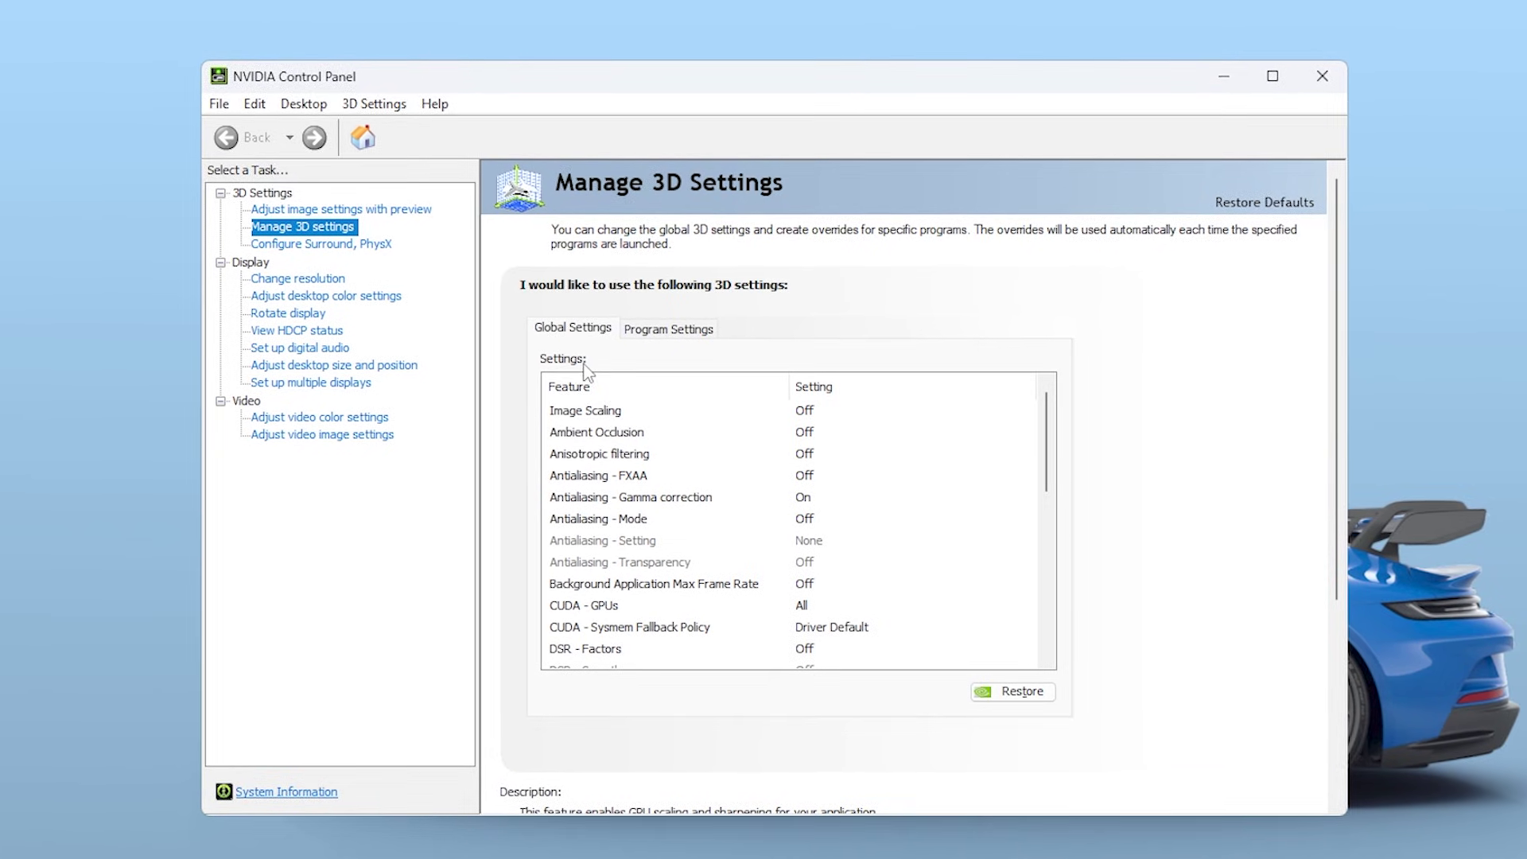
Step: Change the global Shader Cache Size from its list to Disabled and apply it
scroll(698, 509, down, 5)
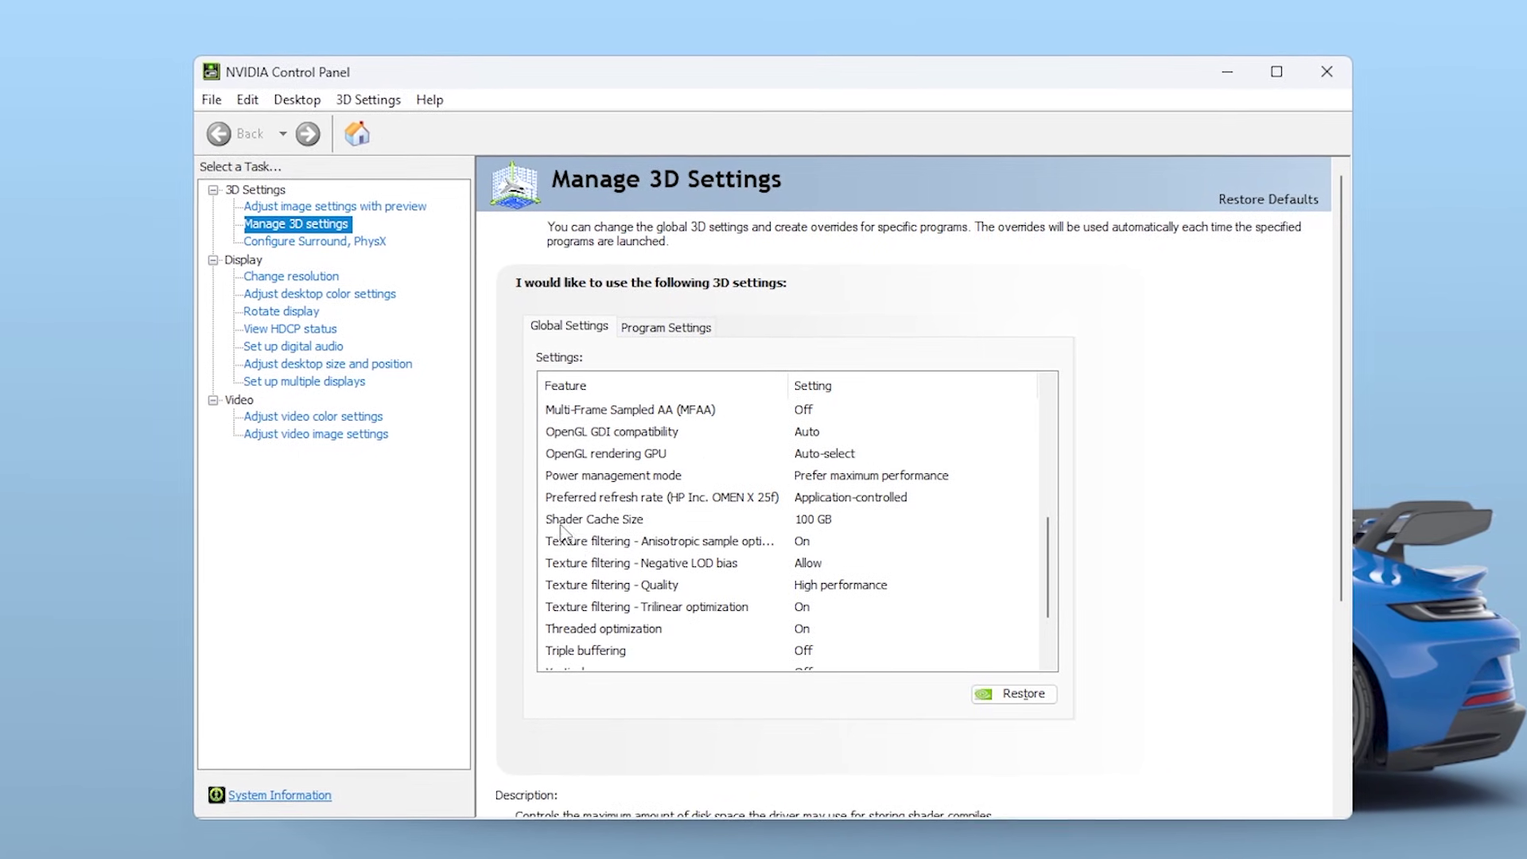
click(685, 521)
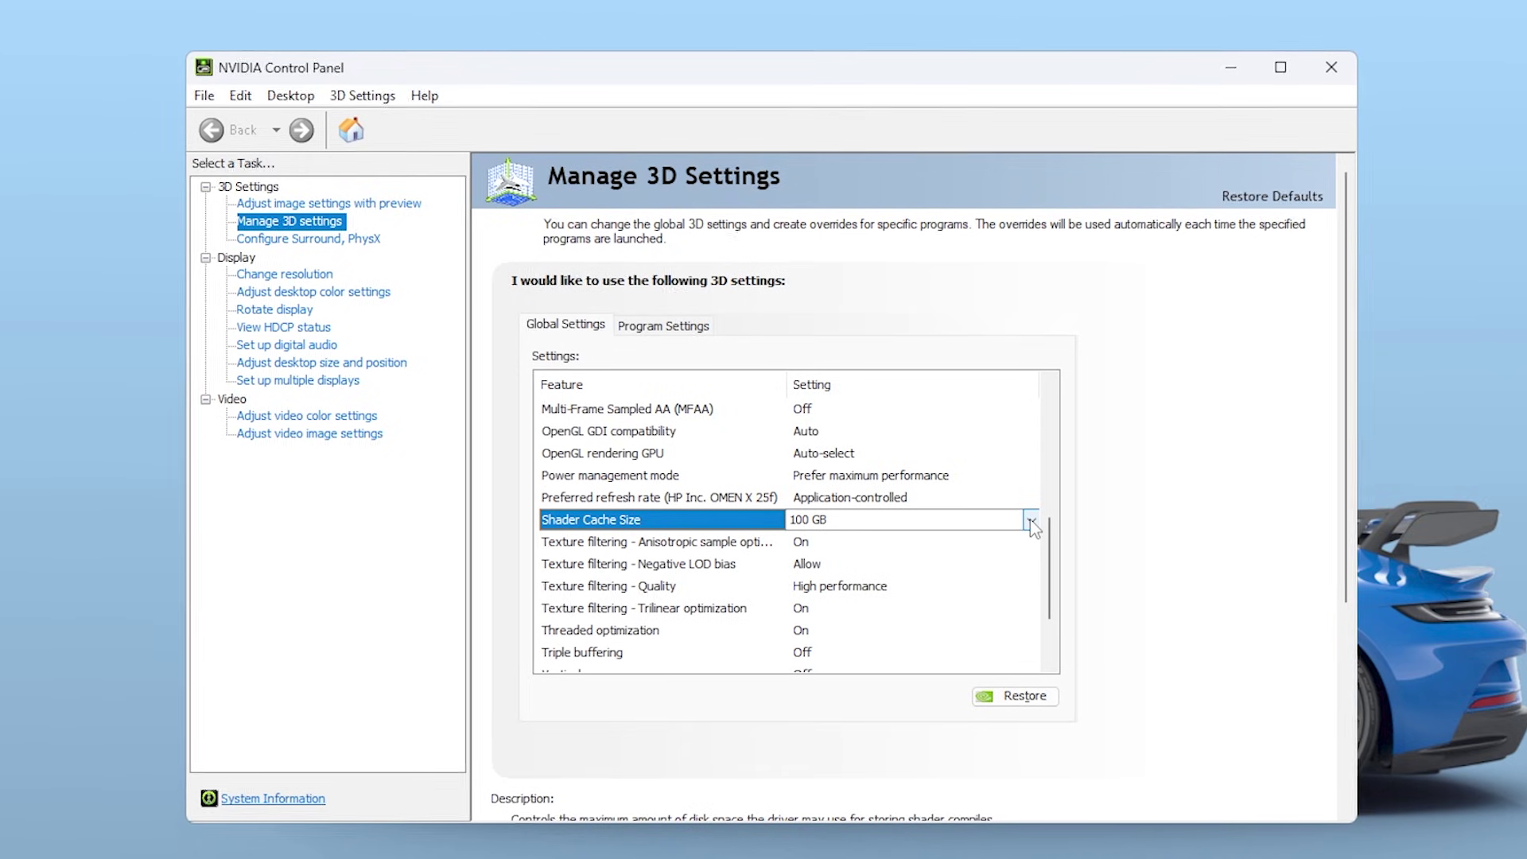
click(1030, 522)
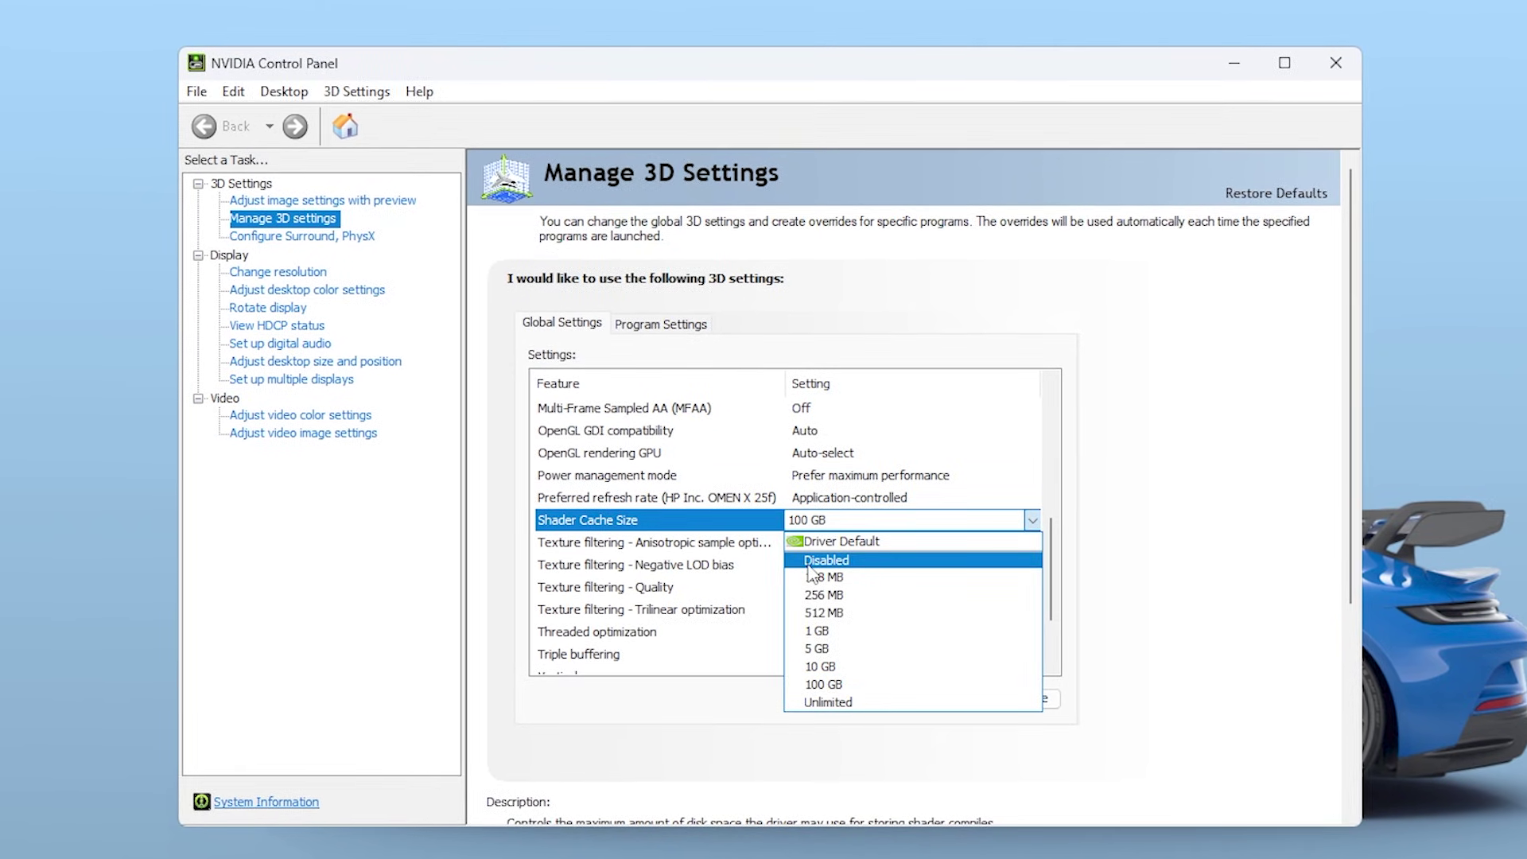
click(867, 559)
scroll(871, 543, up, 5)
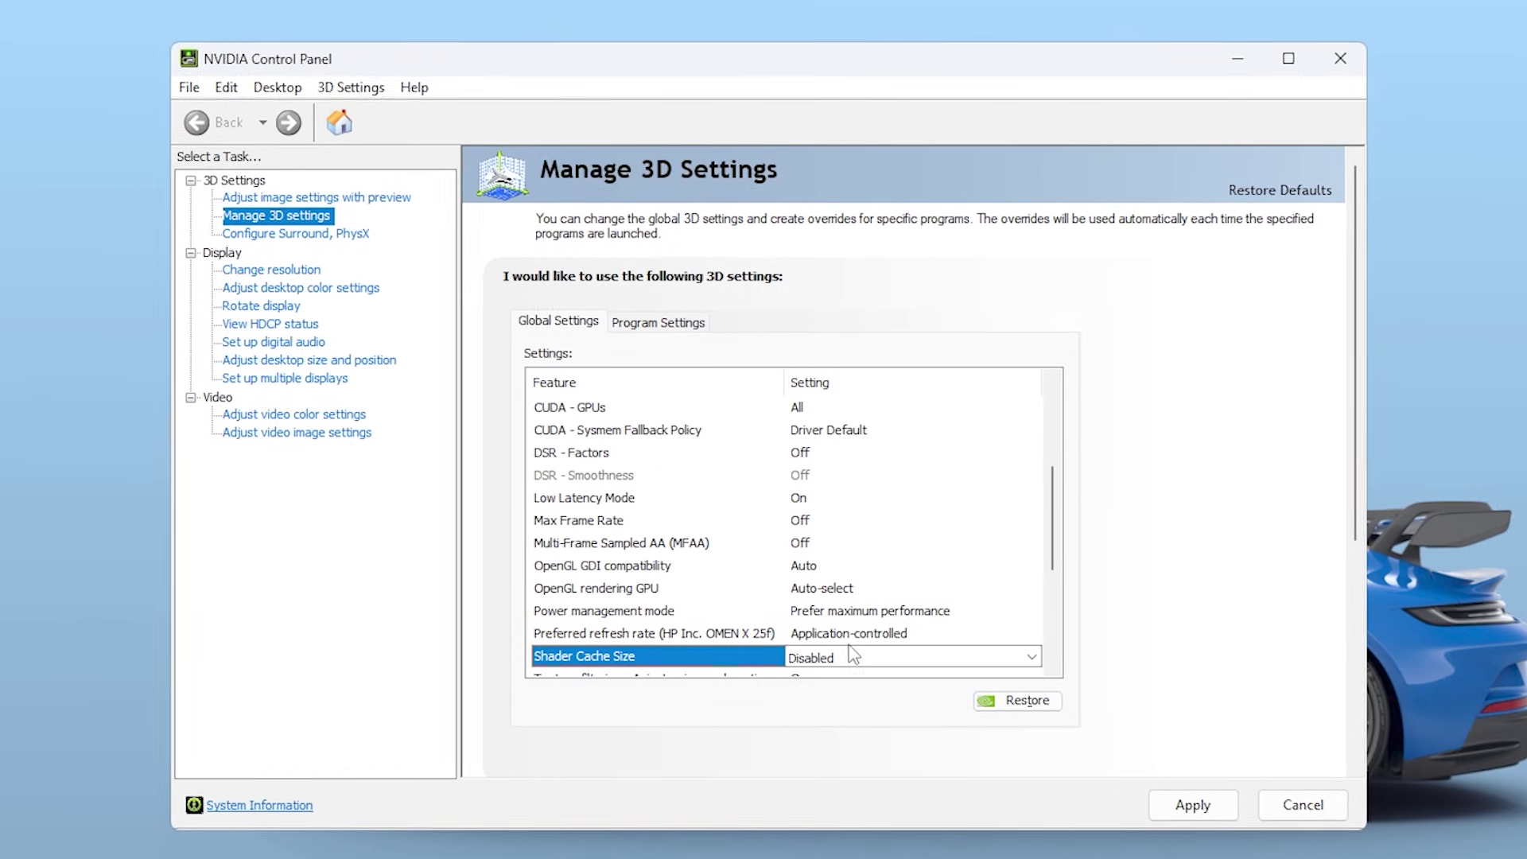
scroll(680, 585, down, 1)
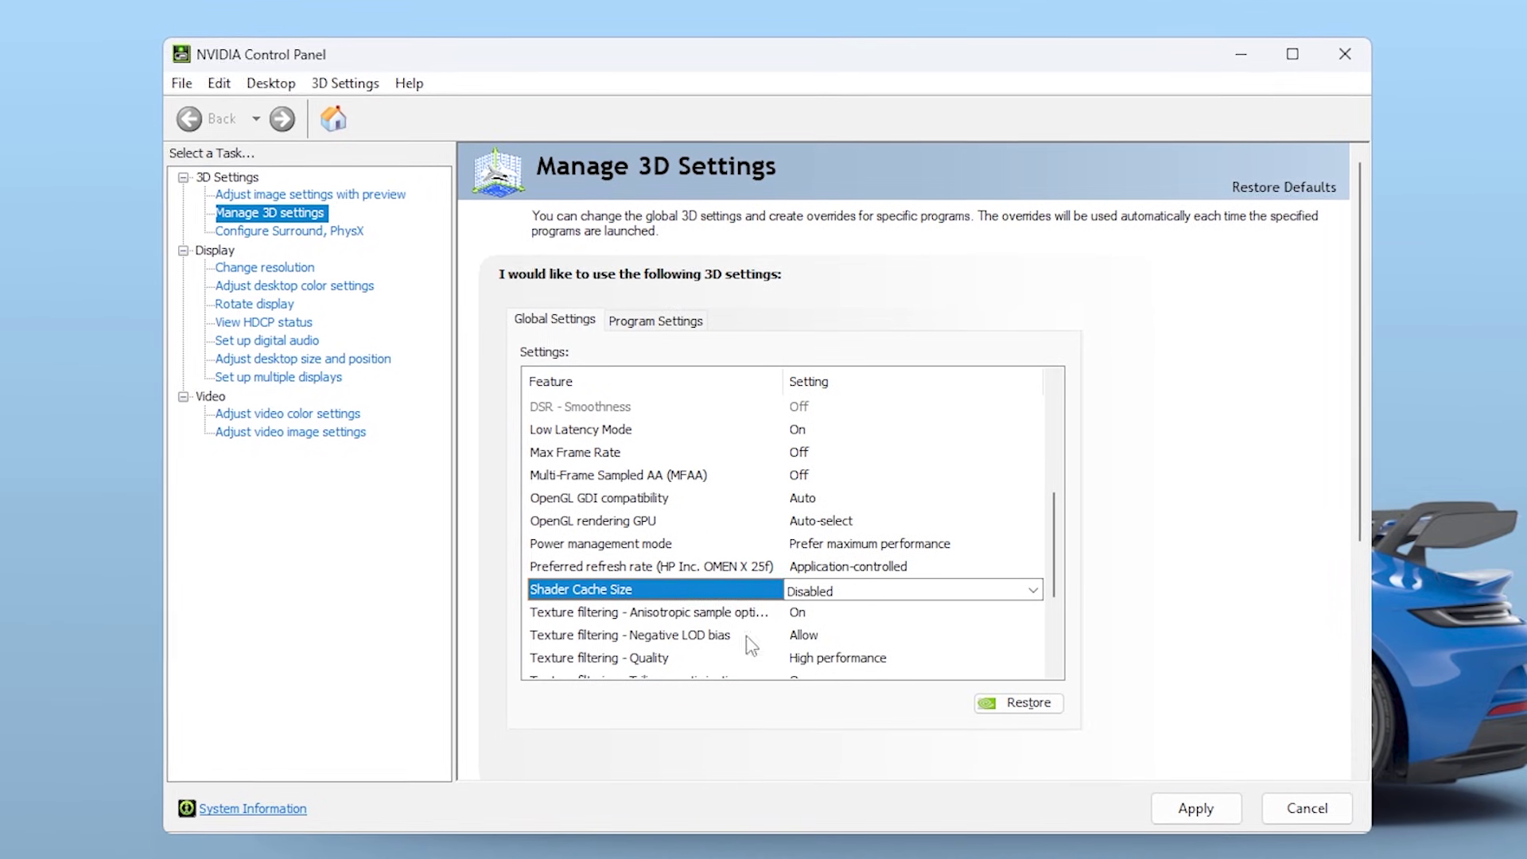
click(1202, 810)
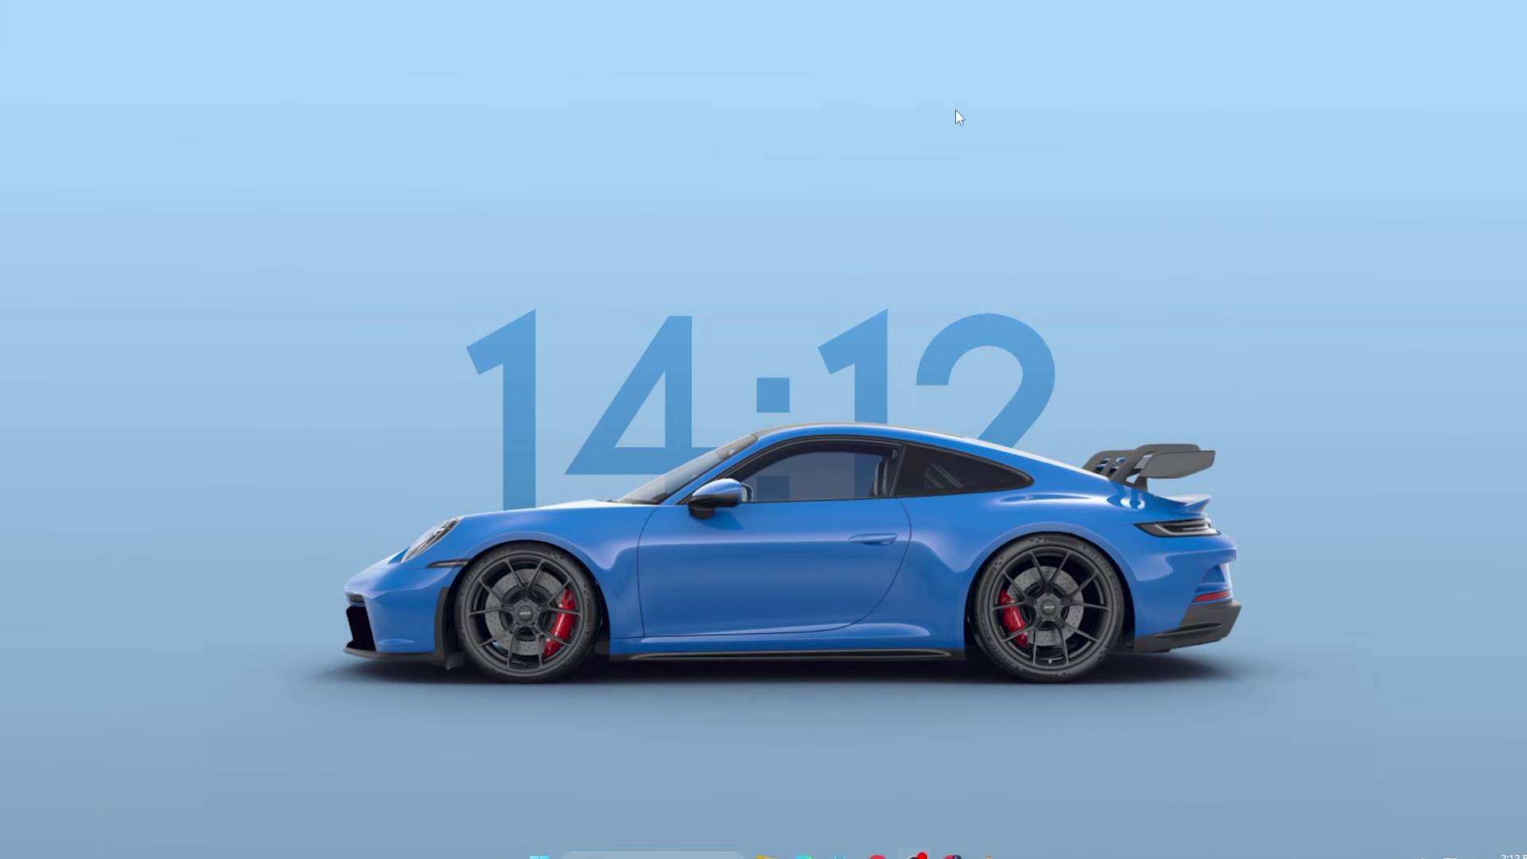
Step: Open NVIDIA App's Drivers page from a 'nvidia' search, keeping the Game Ready driver type
key(super)
text(nvidia)
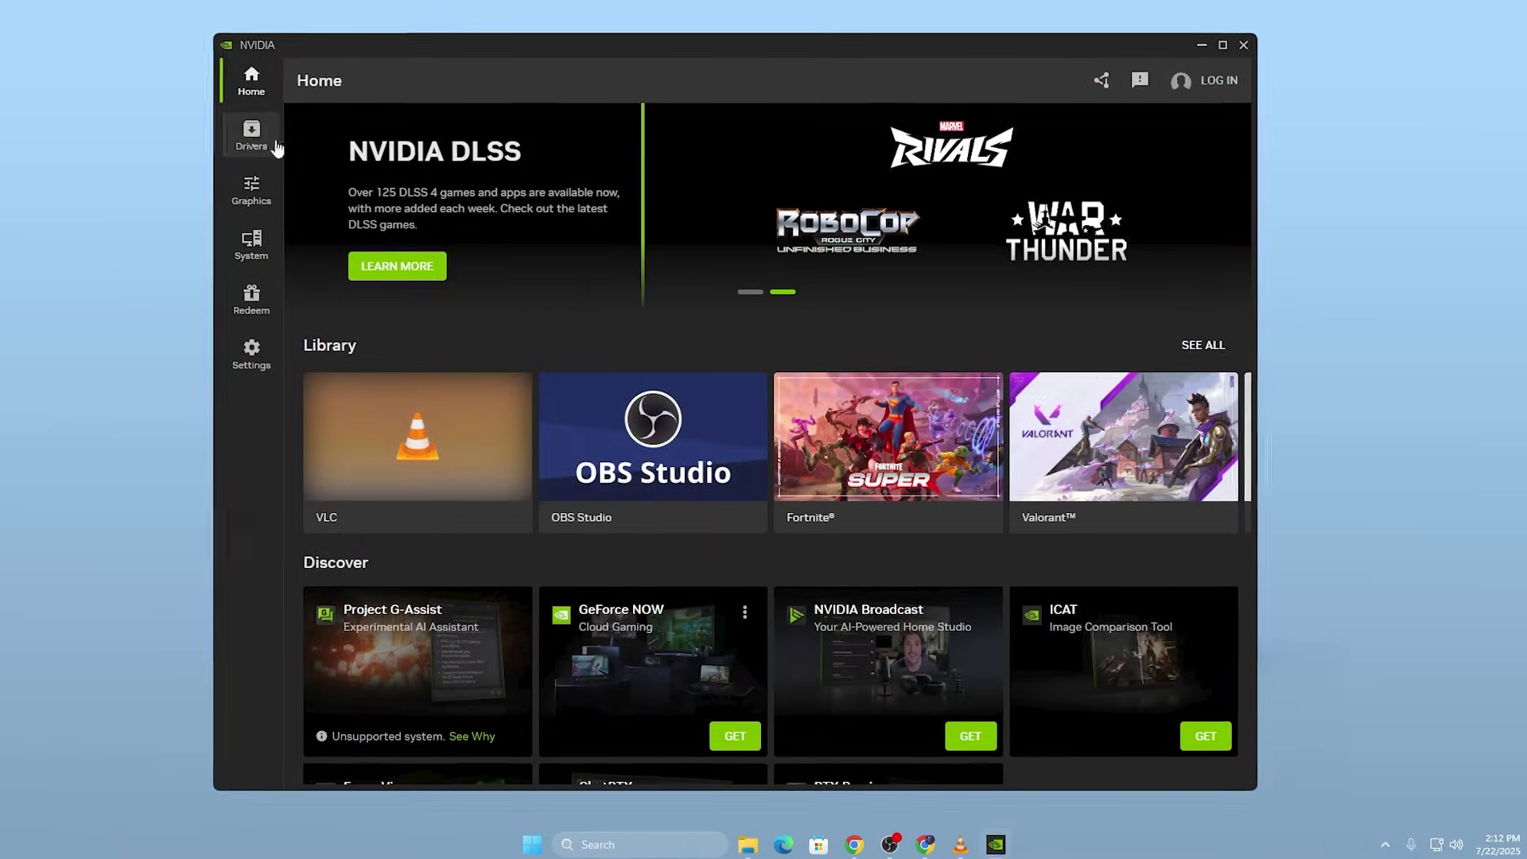
click(258, 144)
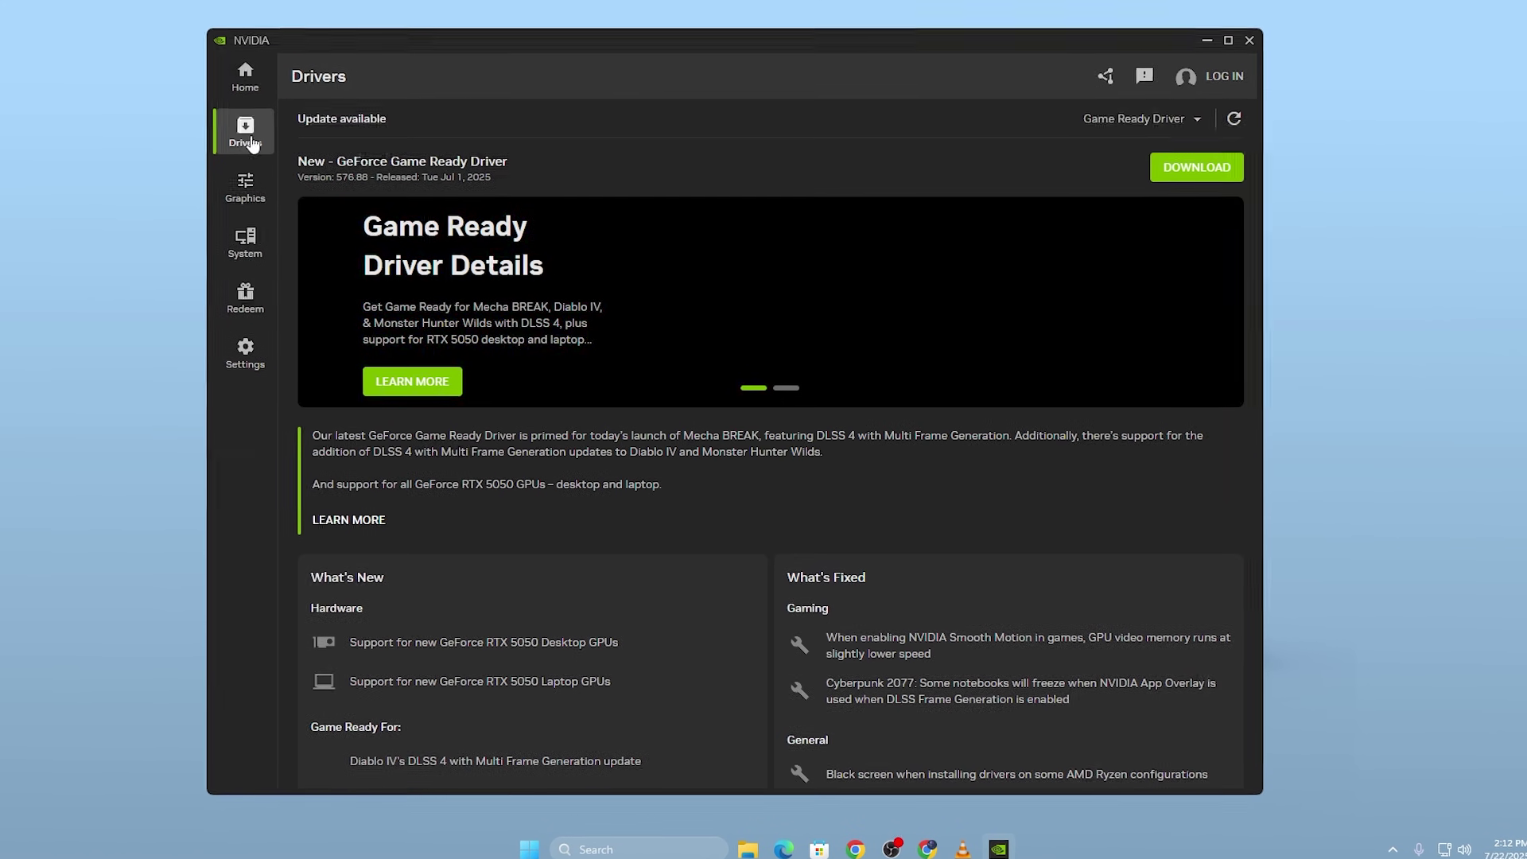
click(1113, 117)
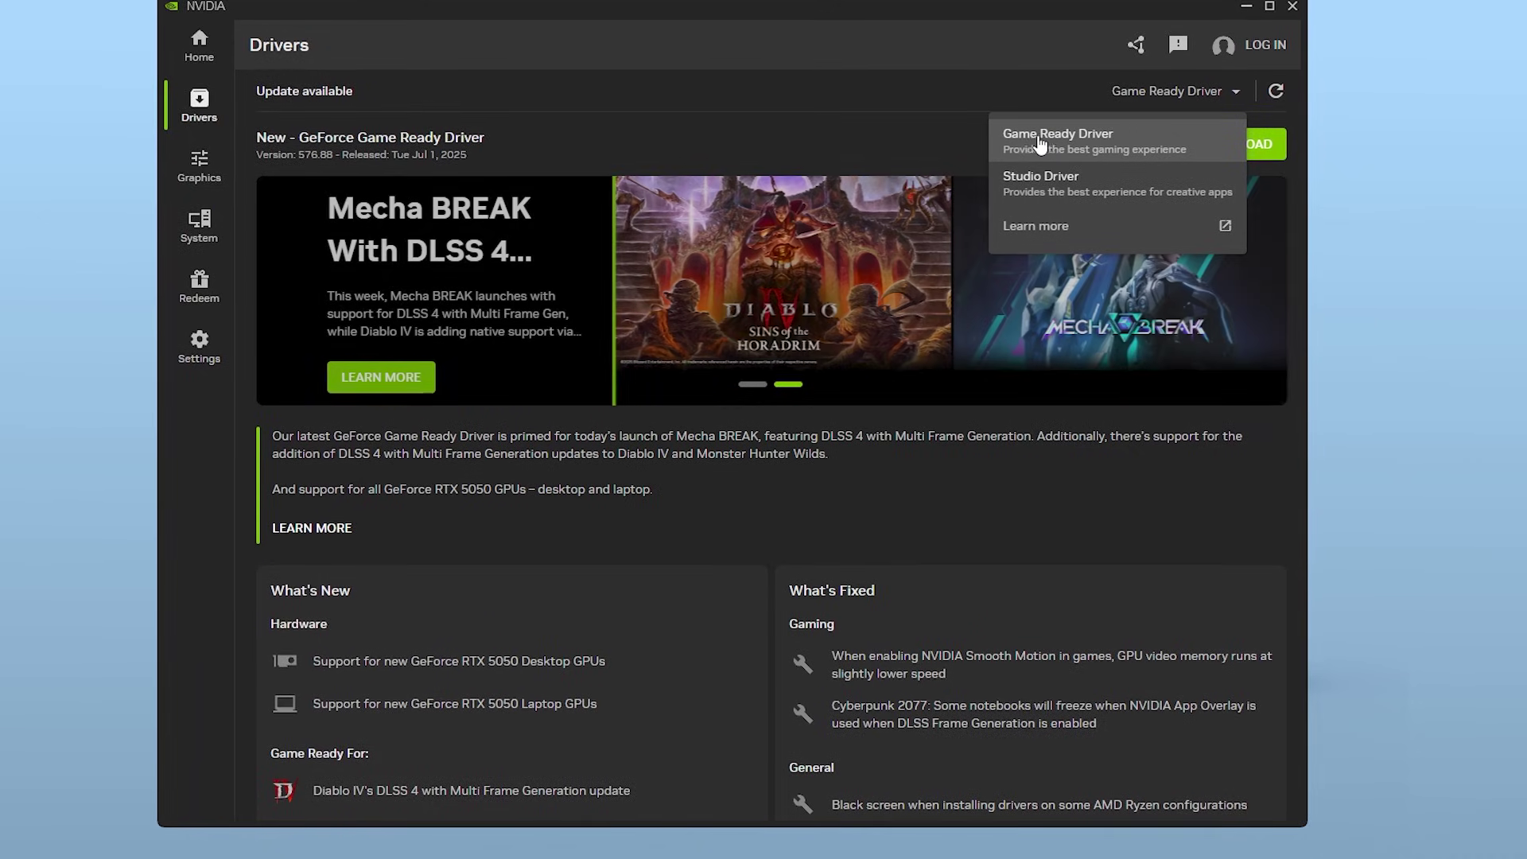
click(1040, 143)
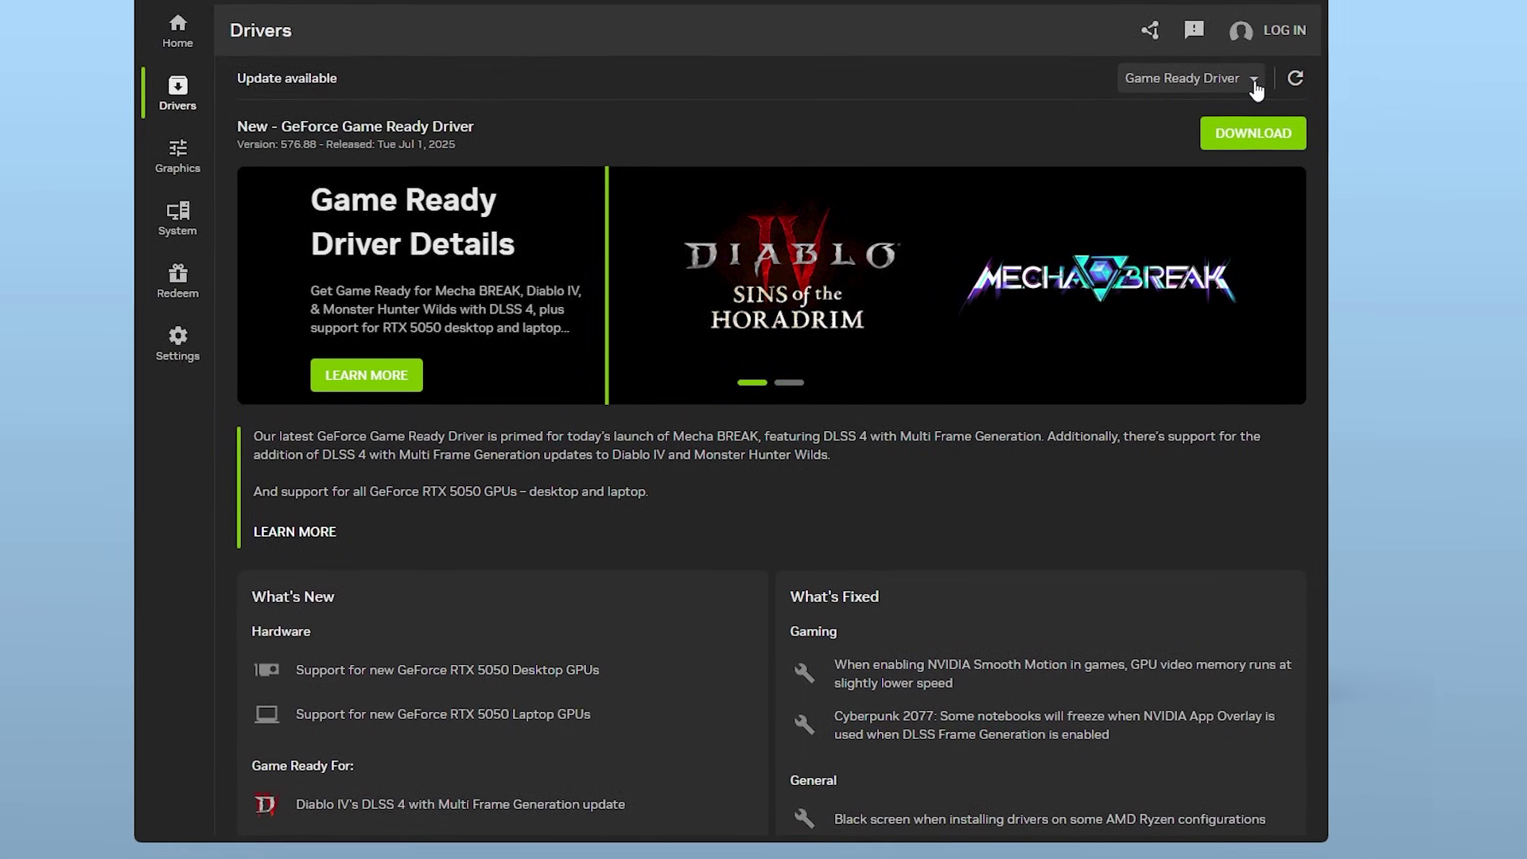
Step: Download and install Game Ready Driver 576.88, then dismiss the finished summary
click(1258, 132)
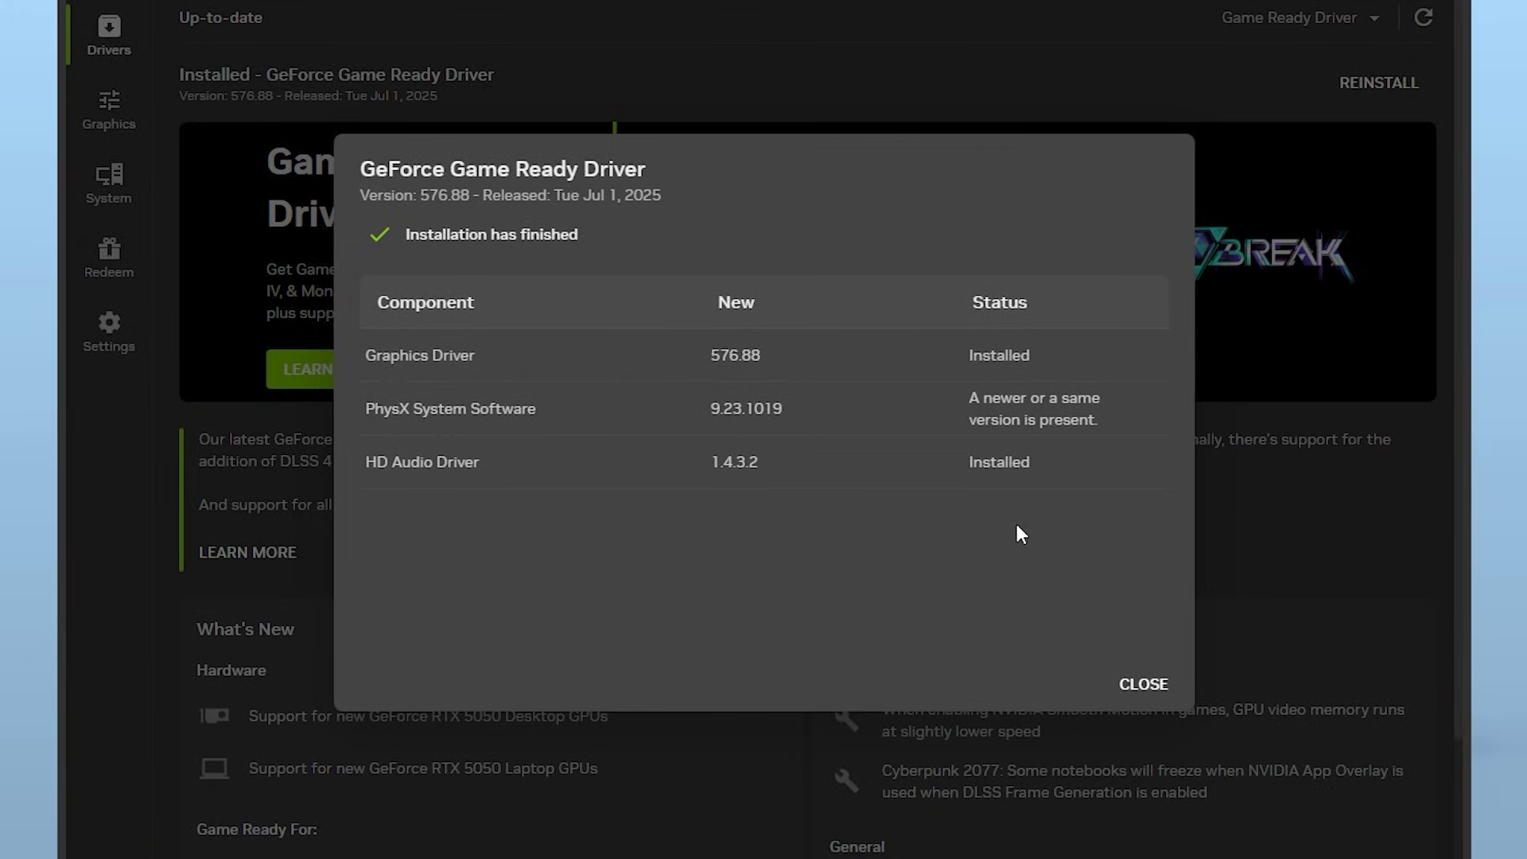
click(1154, 686)
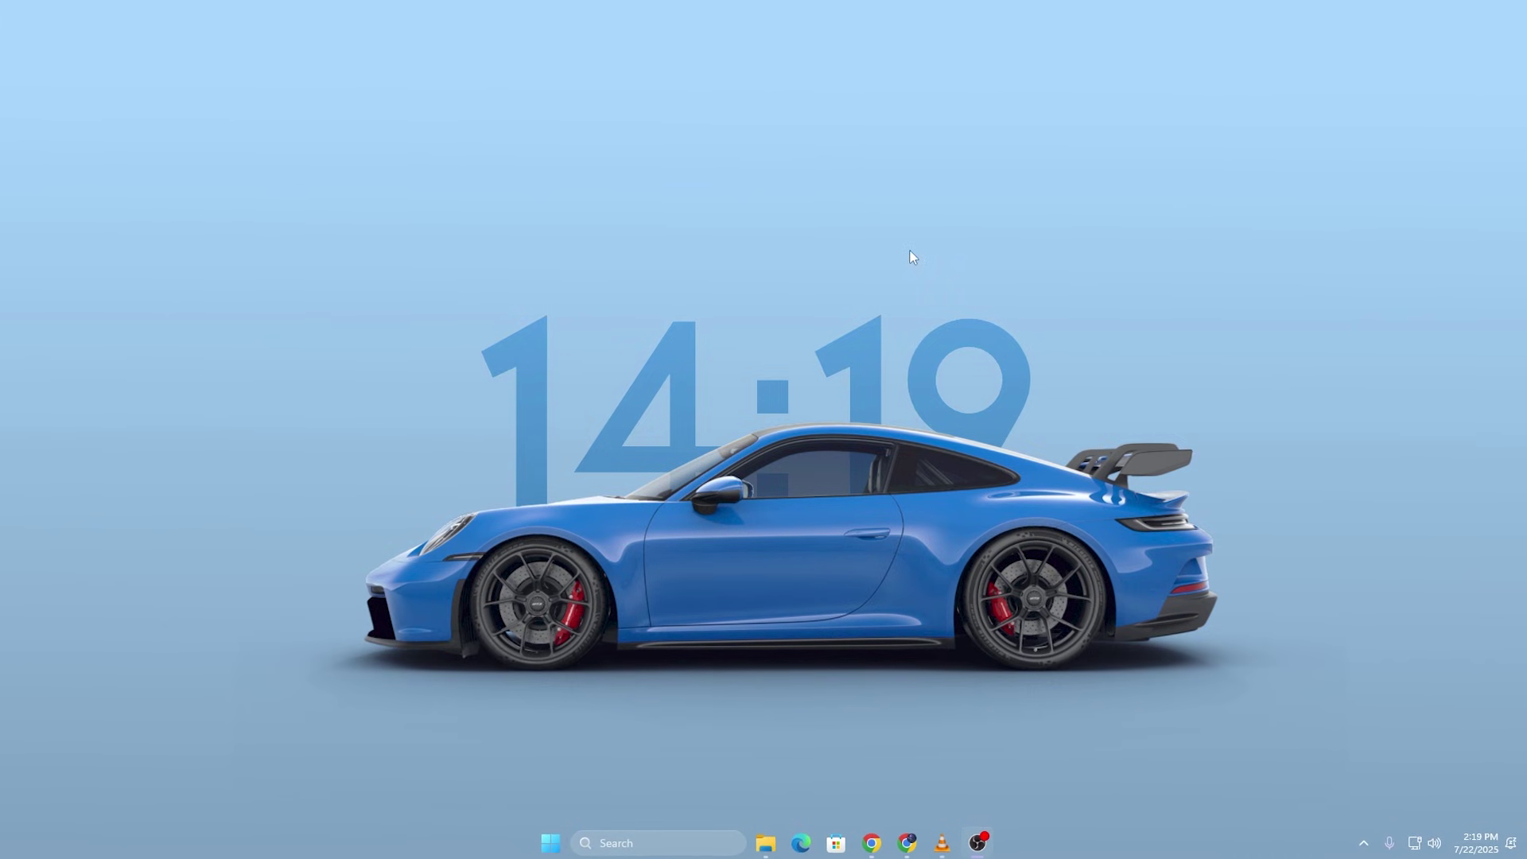
Step: Launch Disk Cleanup via a 'disk' search and scan drive C:
click(628, 848)
text(disk)
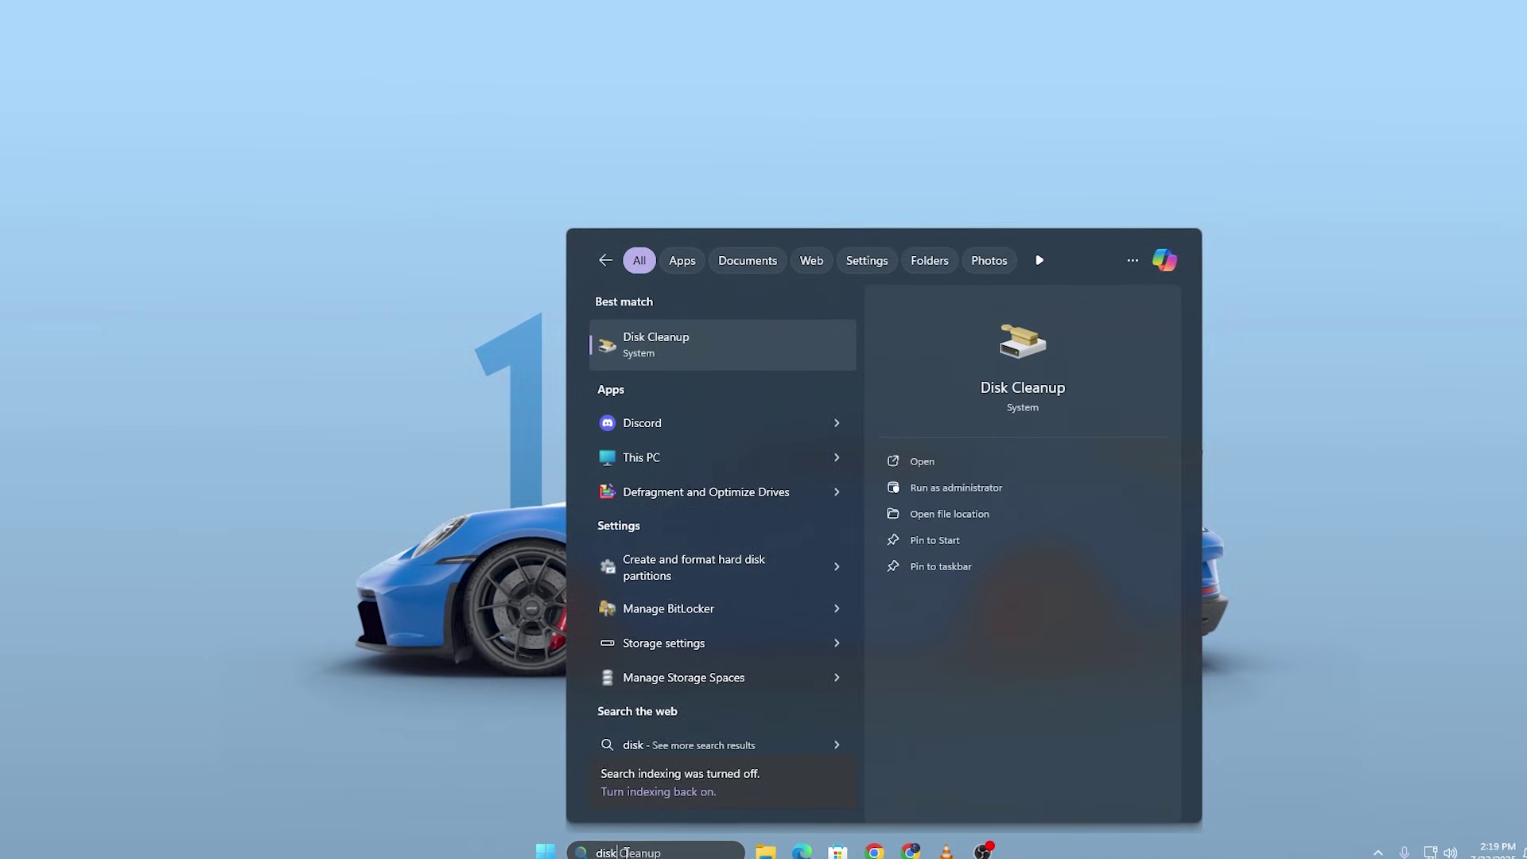
key(Return)
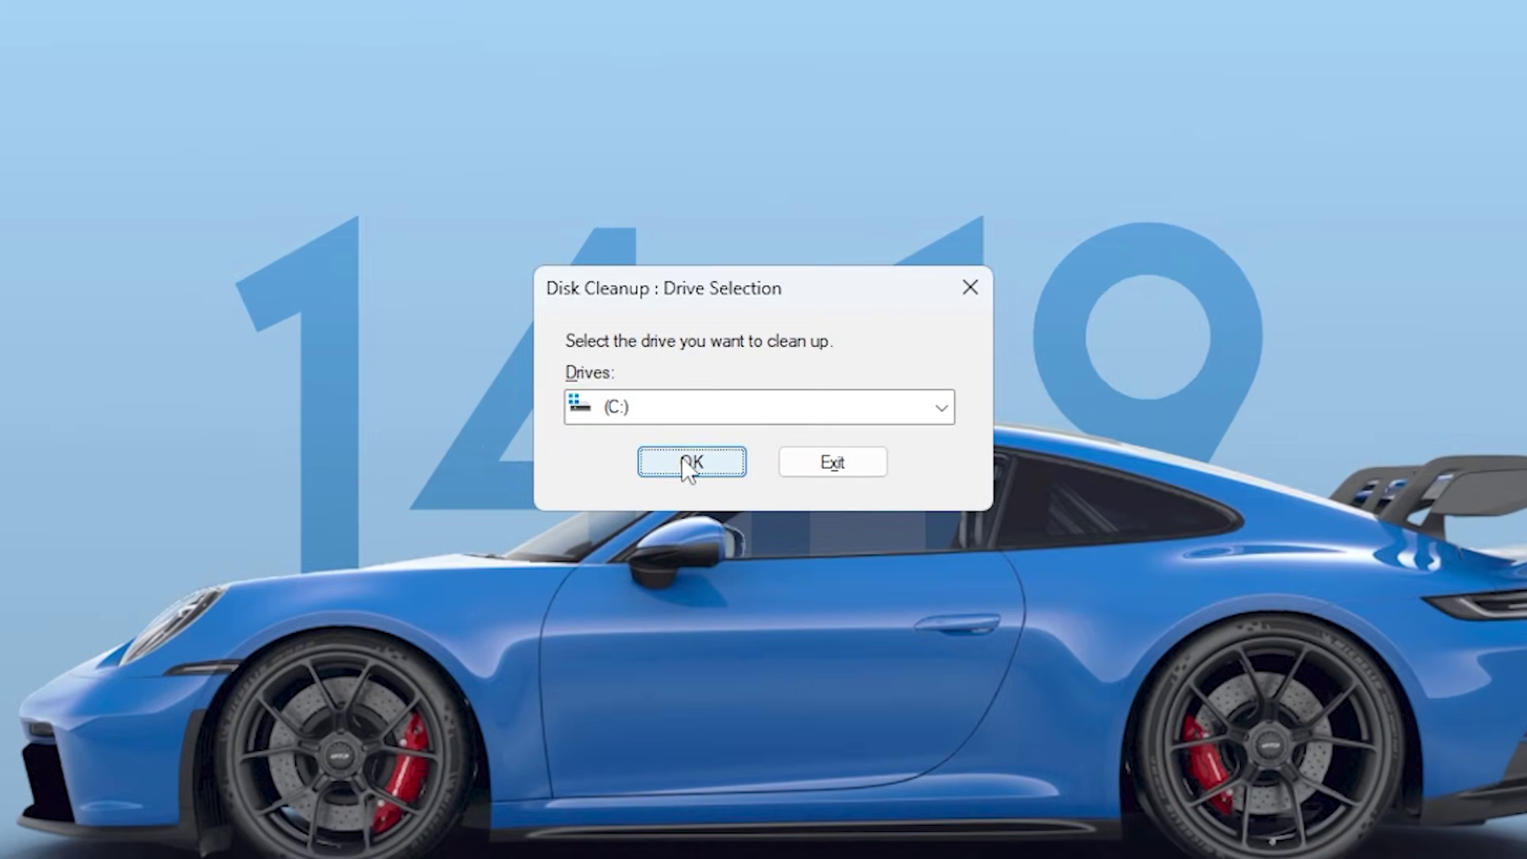
click(688, 462)
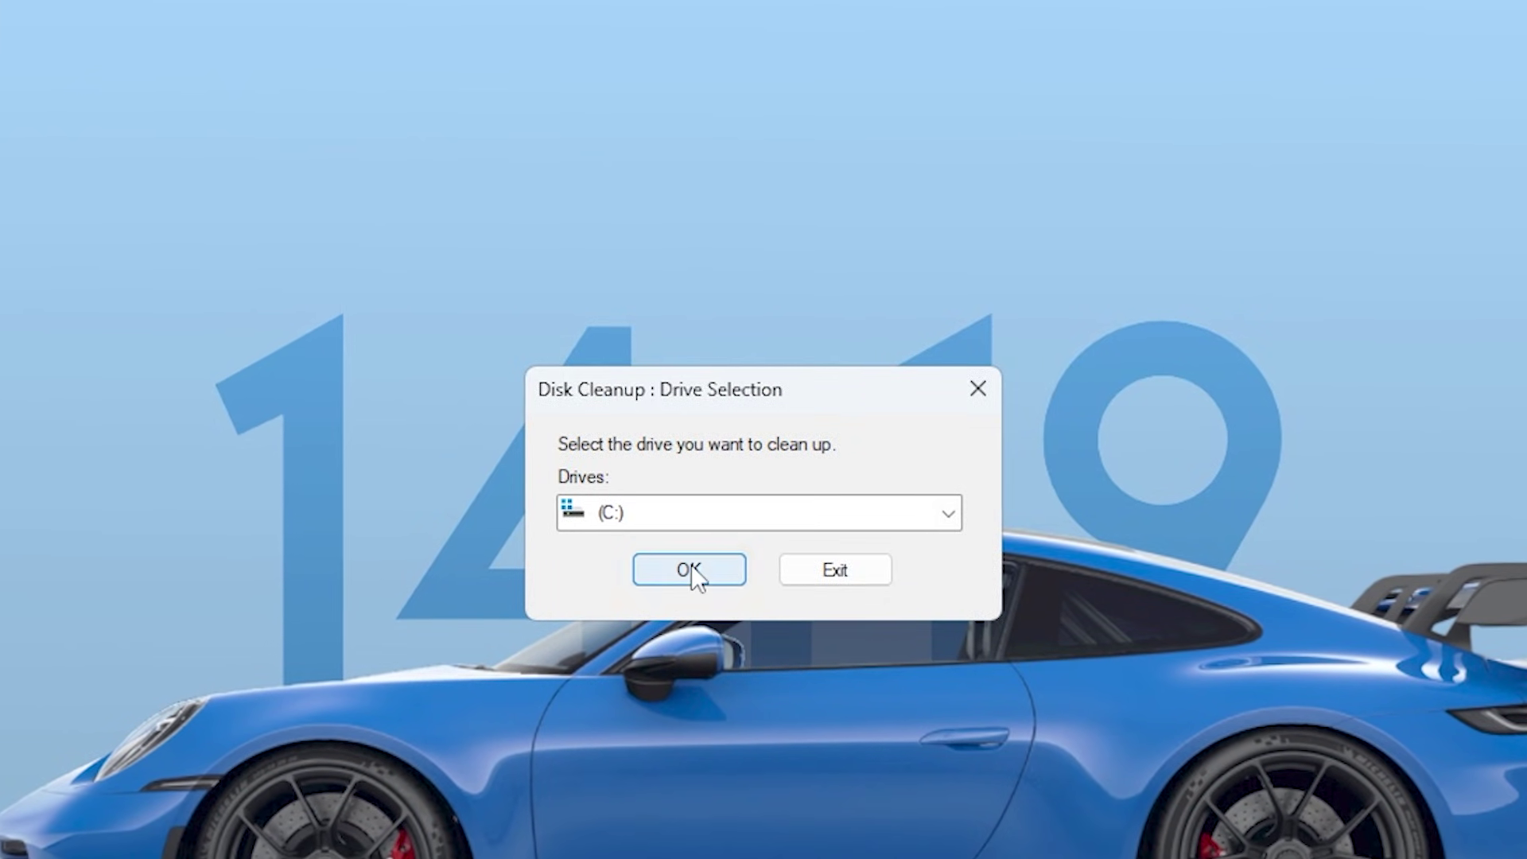
click(690, 568)
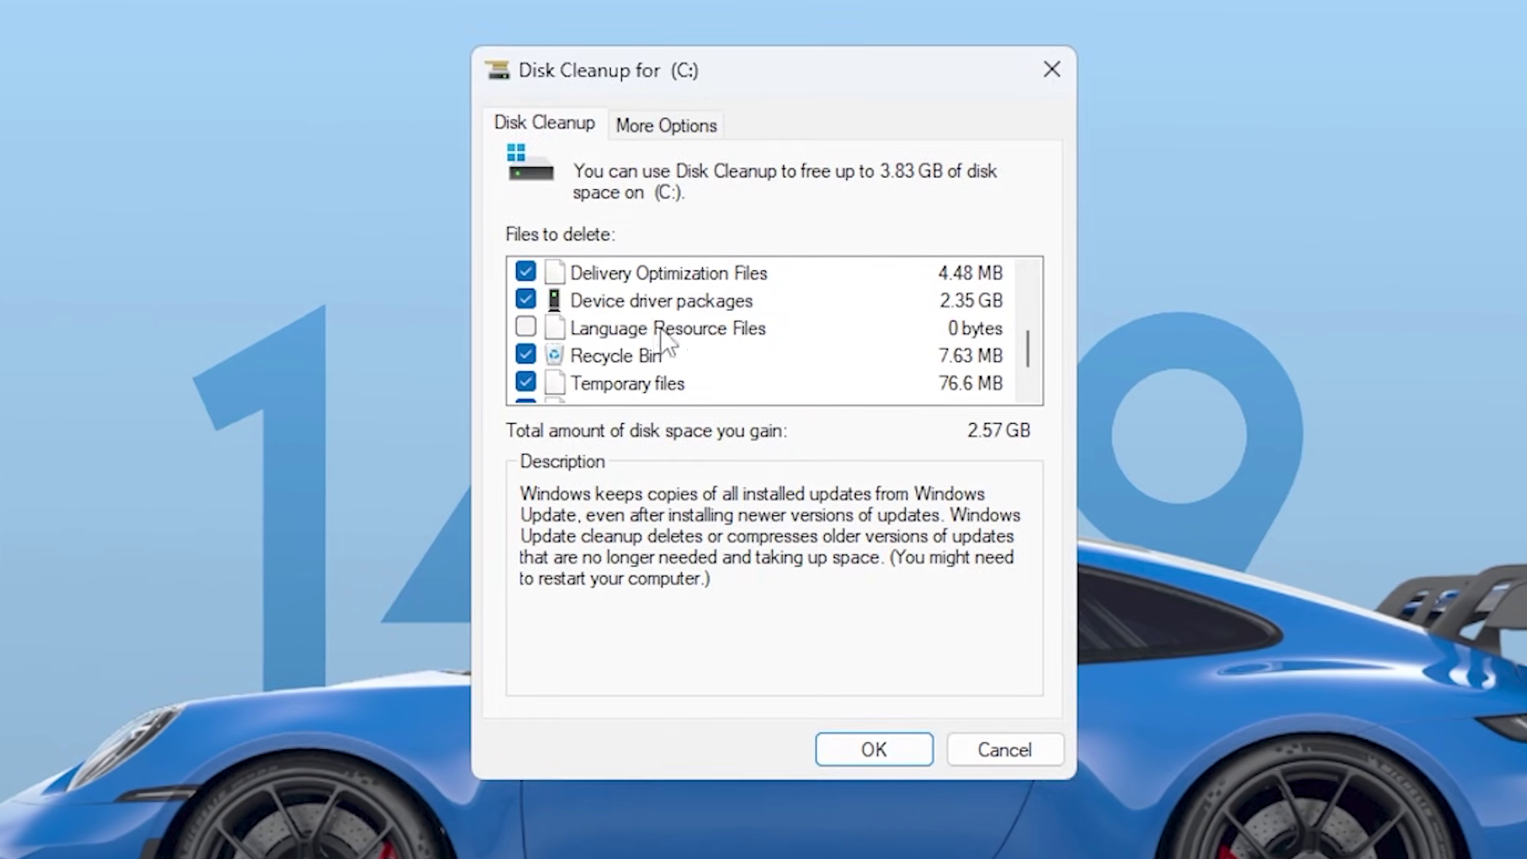
Step: Permanently delete the checked files, including DirectX Shader Cache
scroll(610, 364, down, 1)
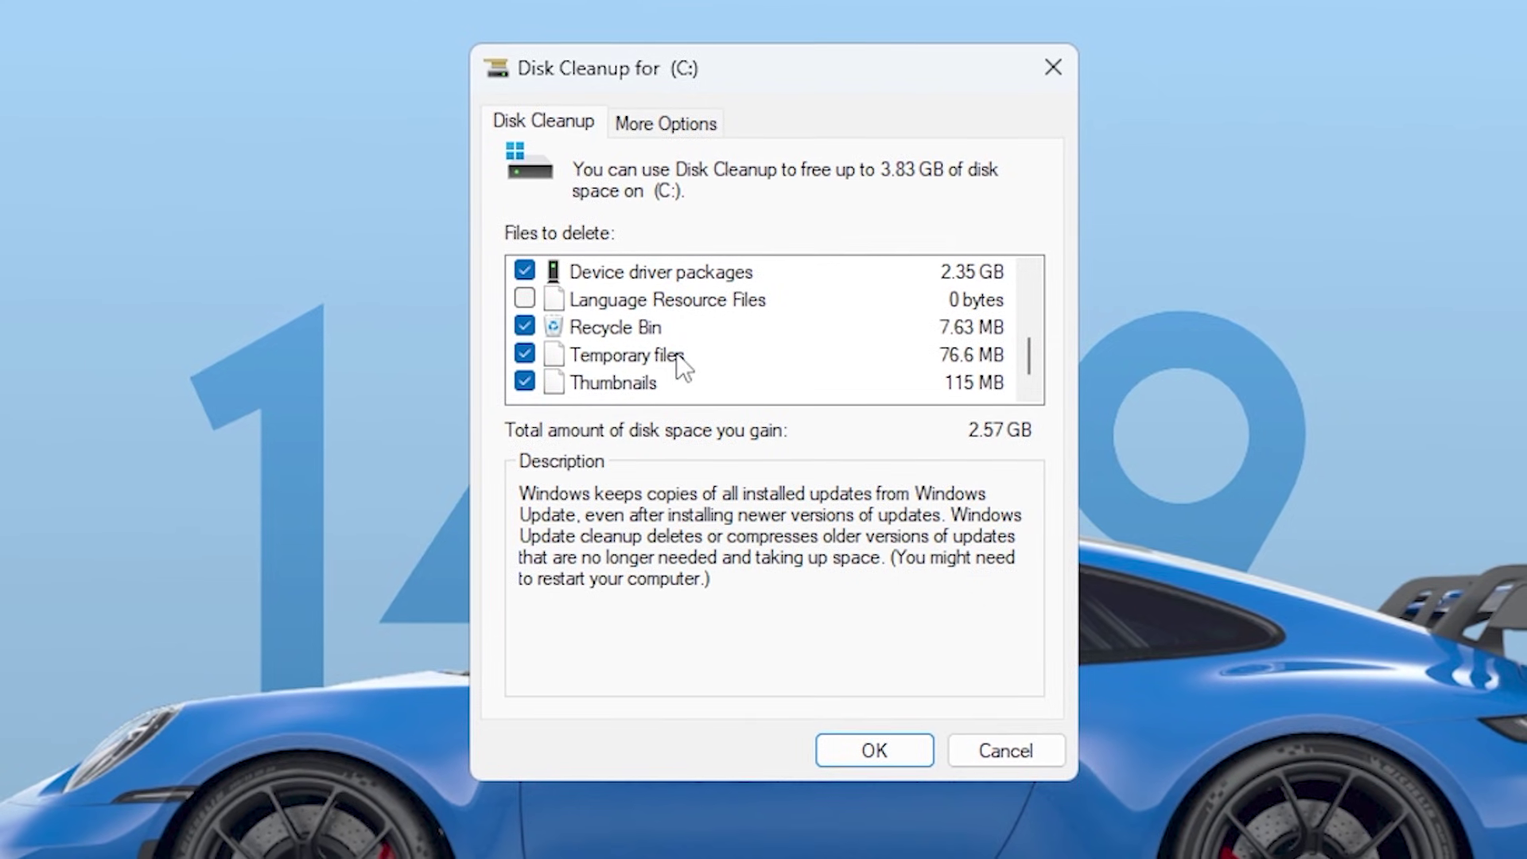
scroll(656, 380, up, 1)
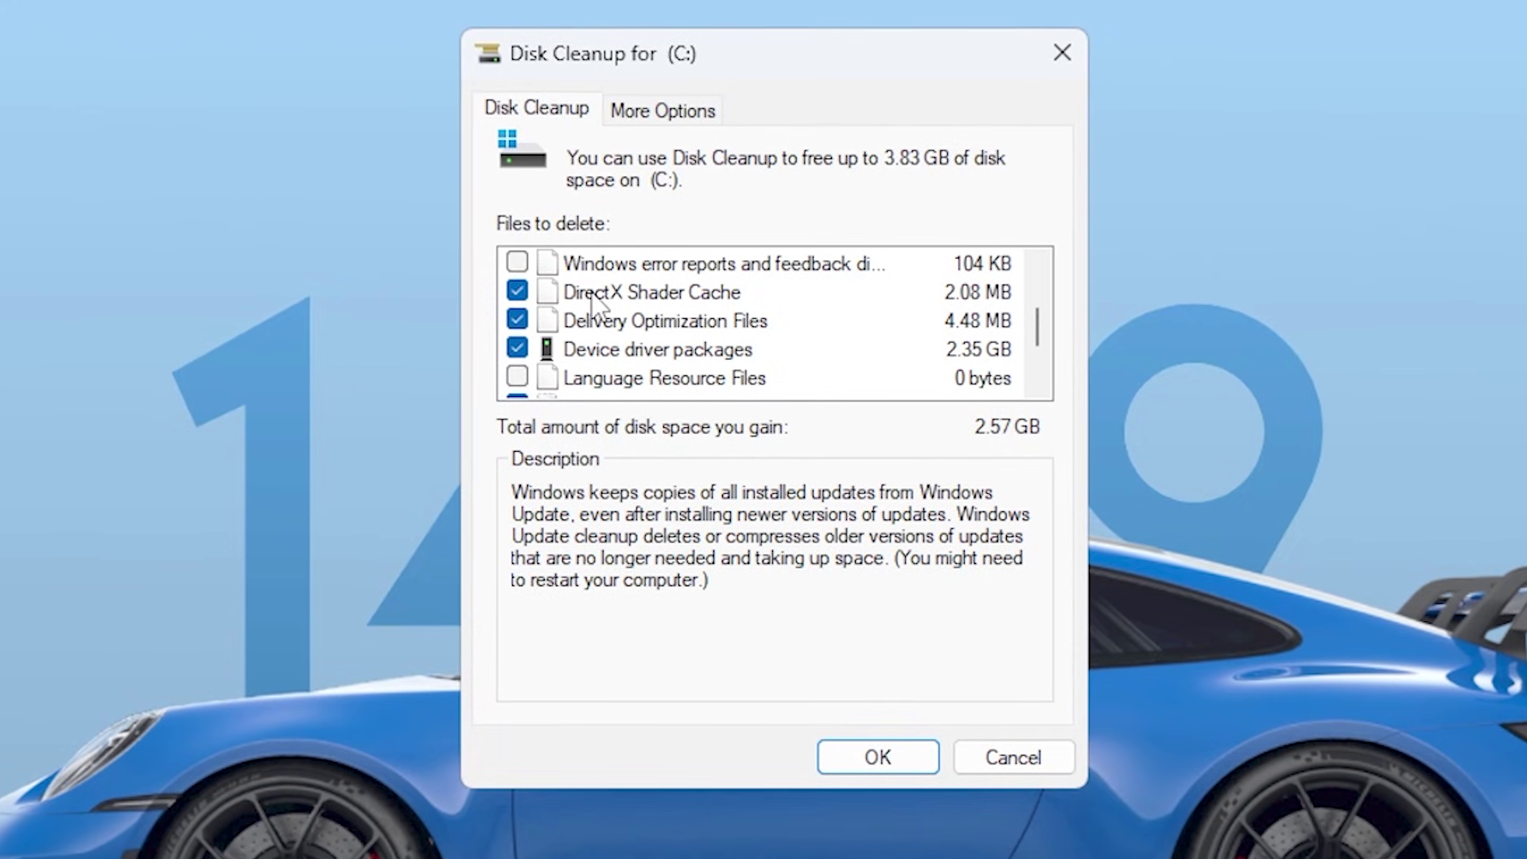
click(899, 760)
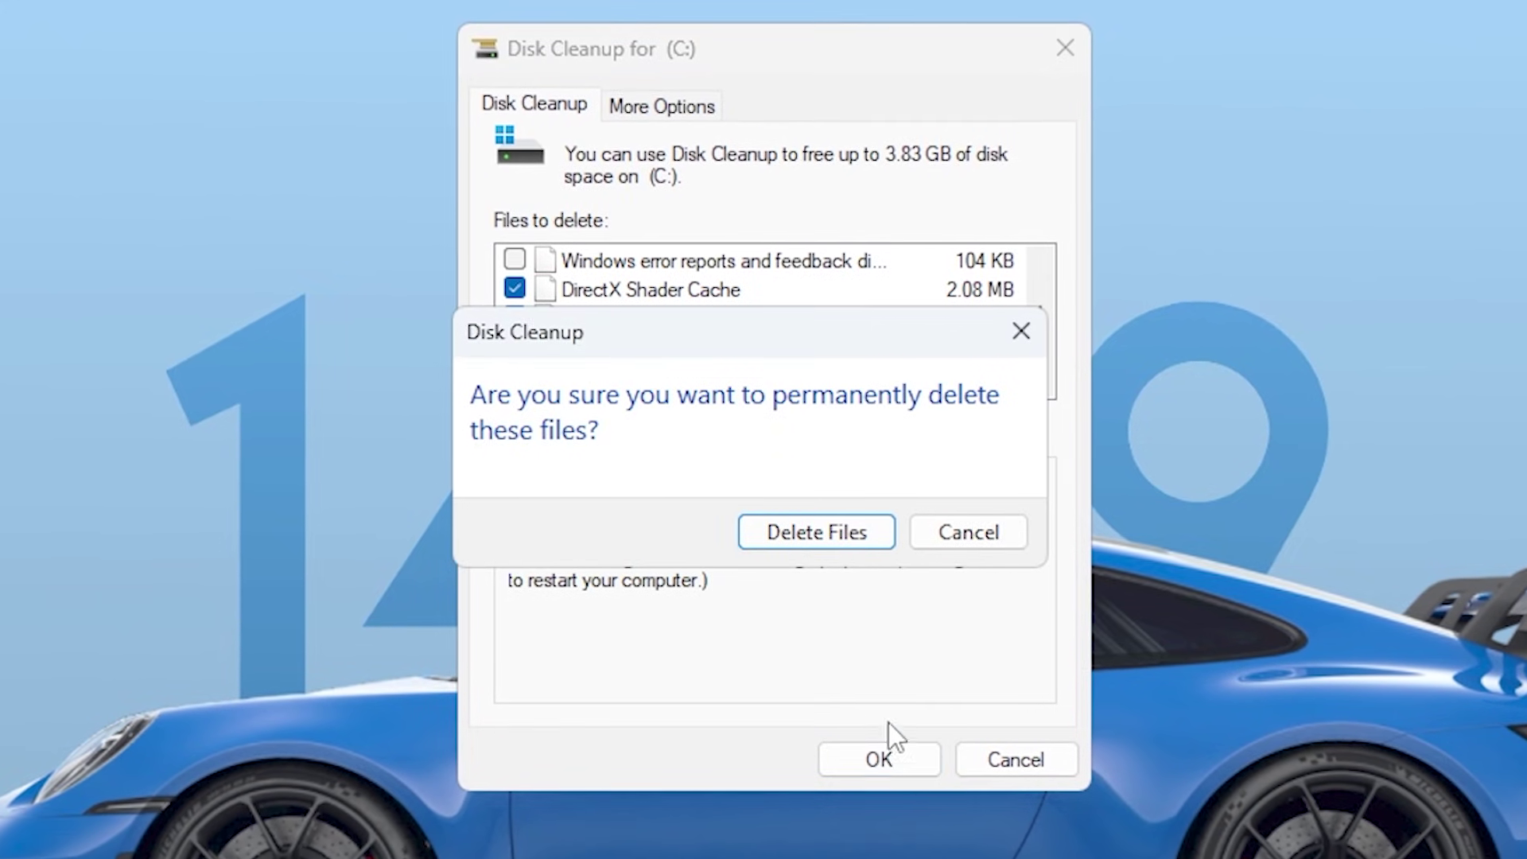
click(820, 539)
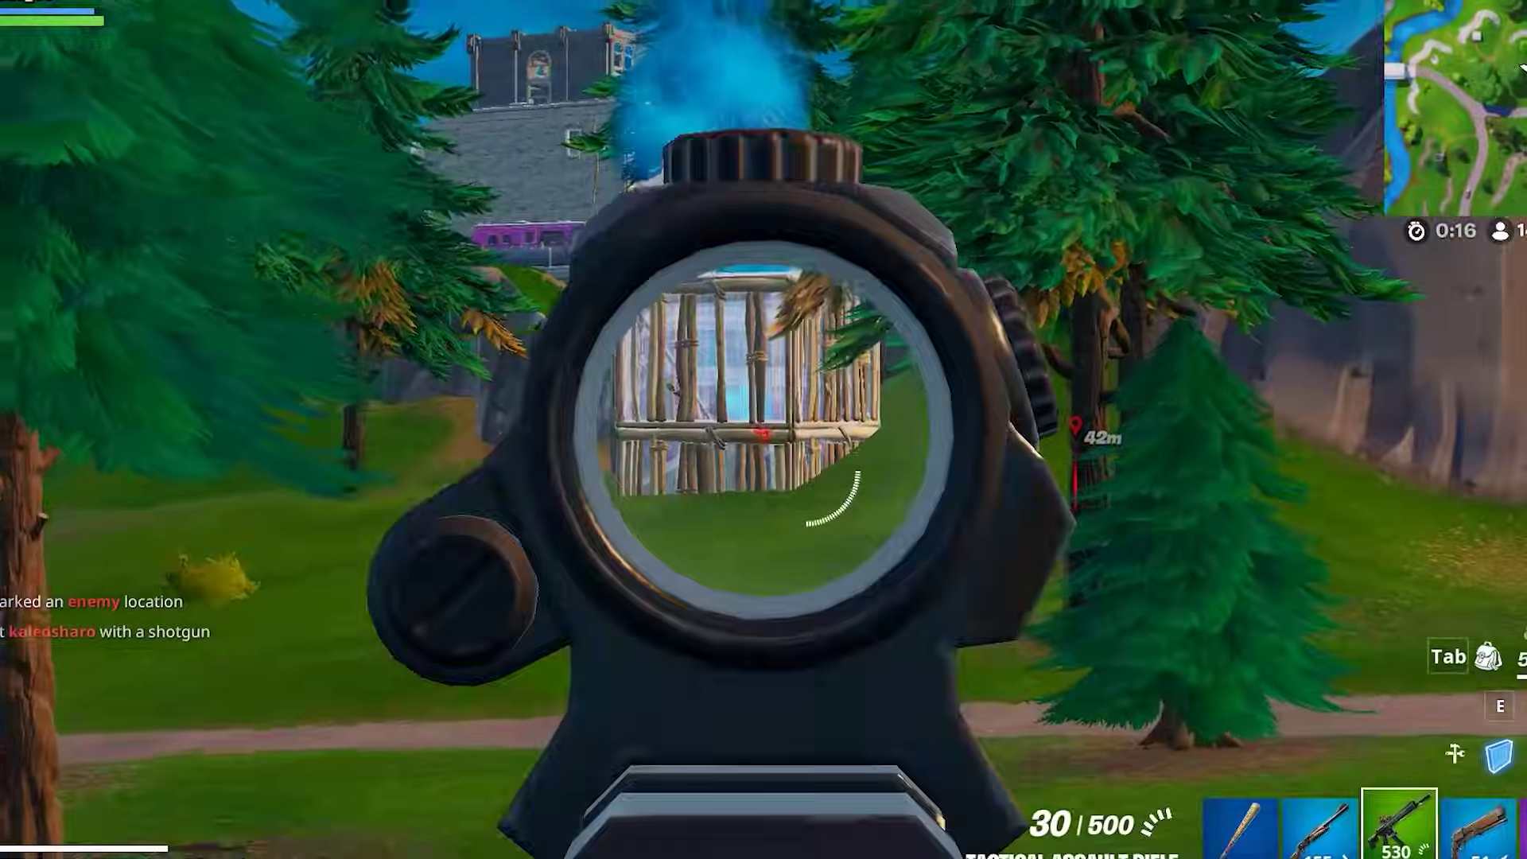
Step: Fire the scoped rifle at the wooden wall, then reload
click(763, 429)
click(763, 430)
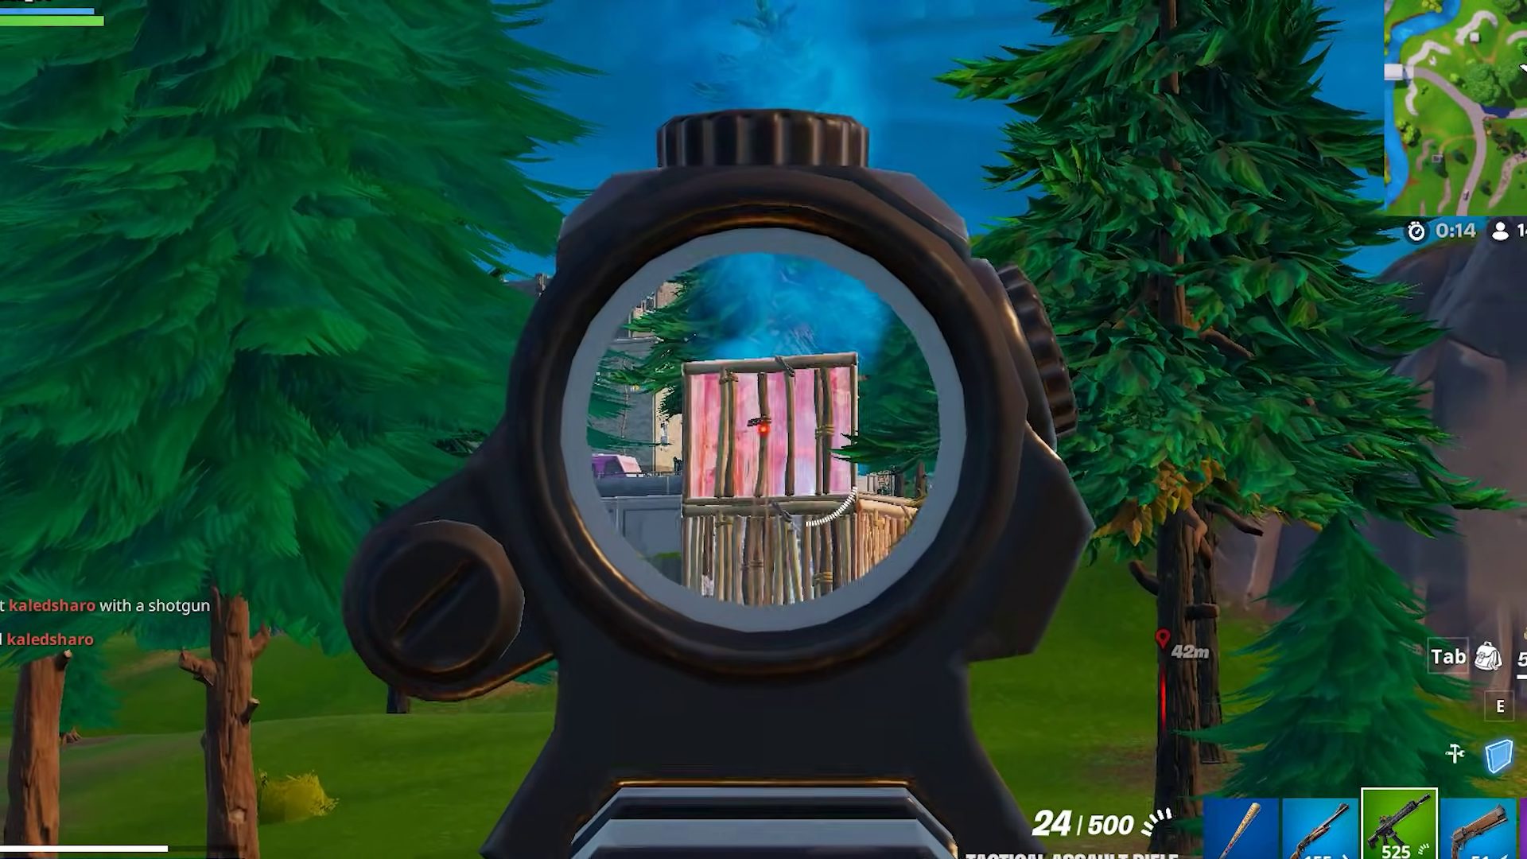
drag(764, 429, 763, 429)
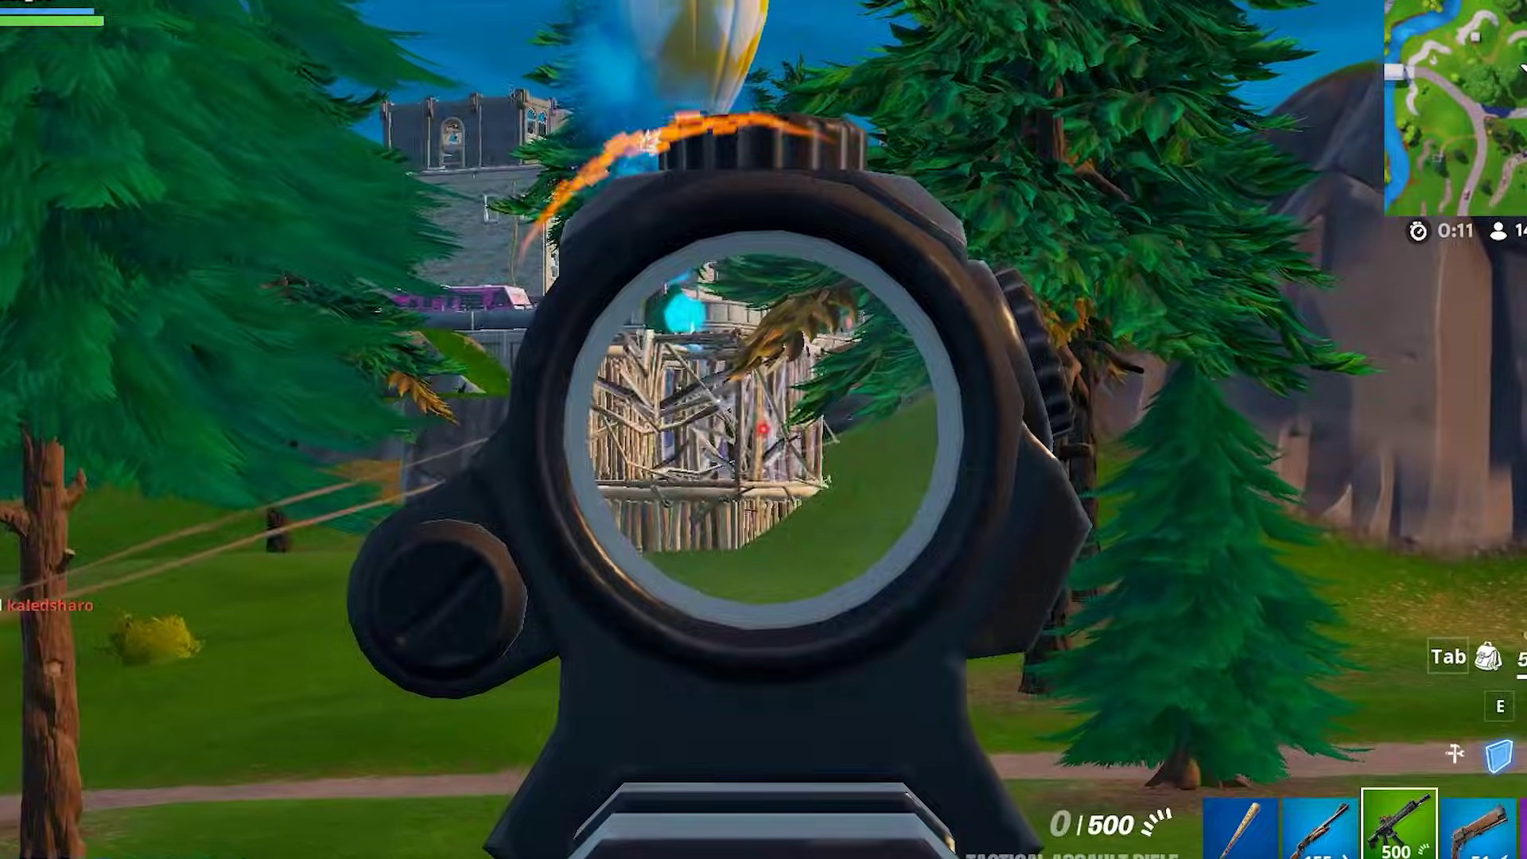
key(ctrl)
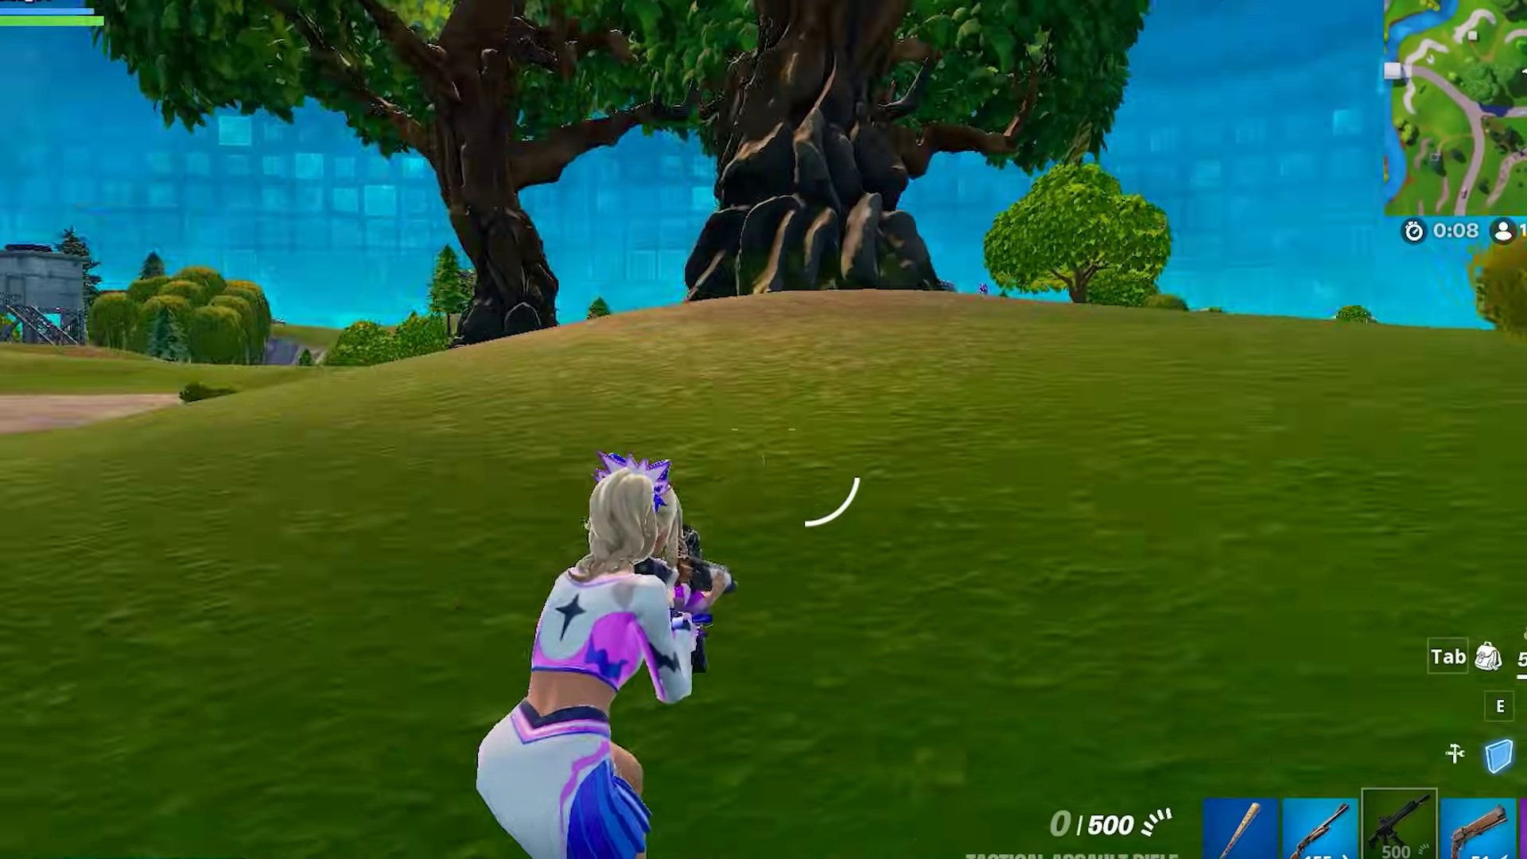
Step: Build a wall and stairs for cover, then re-equip the shotgun
key(4)
click(763, 429)
click(763, 429)
click(763, 430)
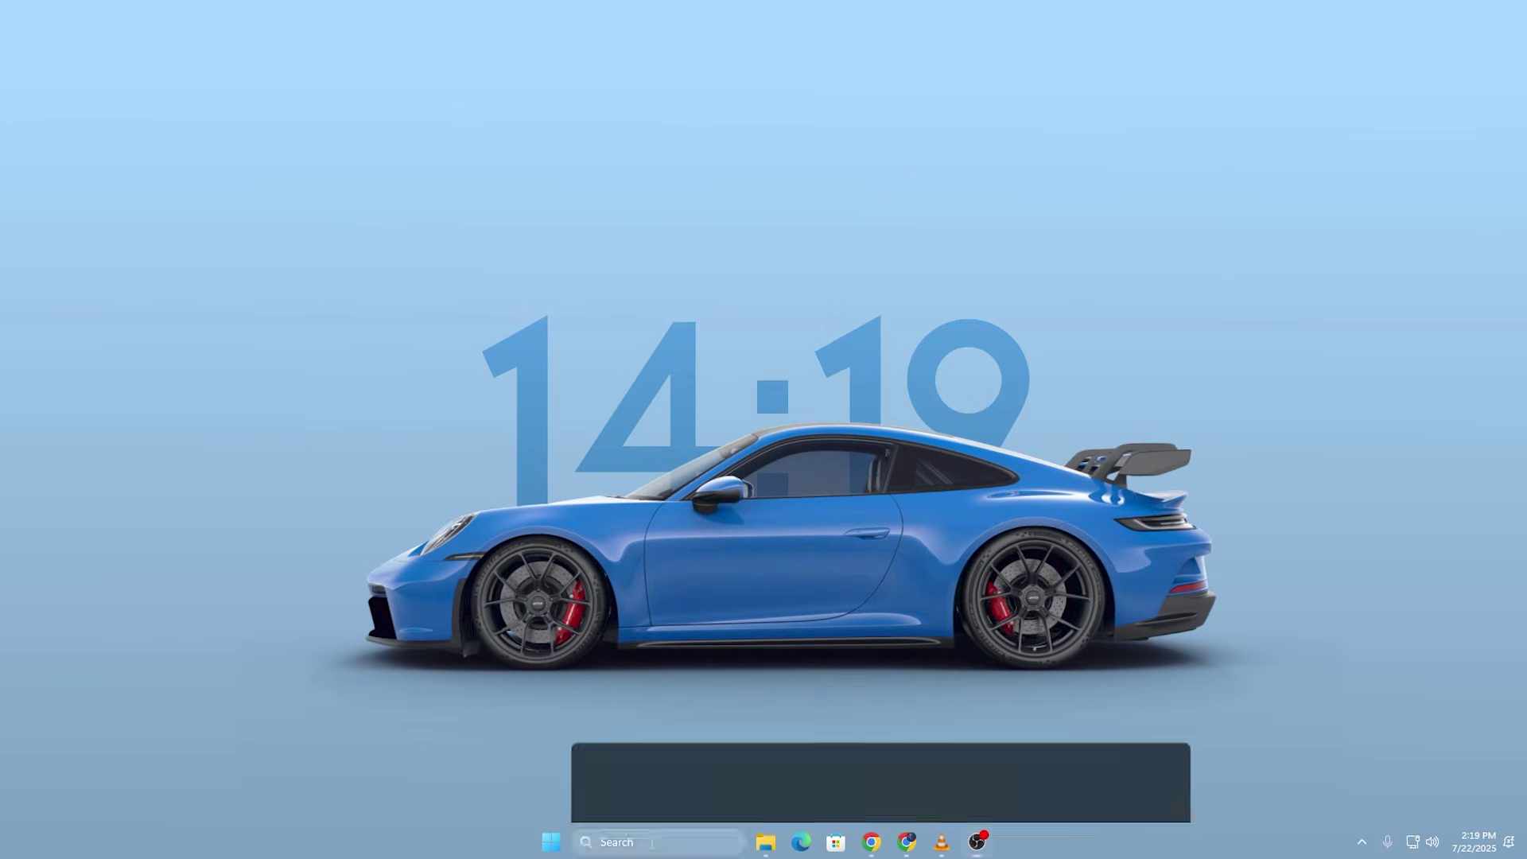
Step: Open NVIDIA Control Panel and choose Driver Default for the global Shader Cache Size
text(nvidia control panel)
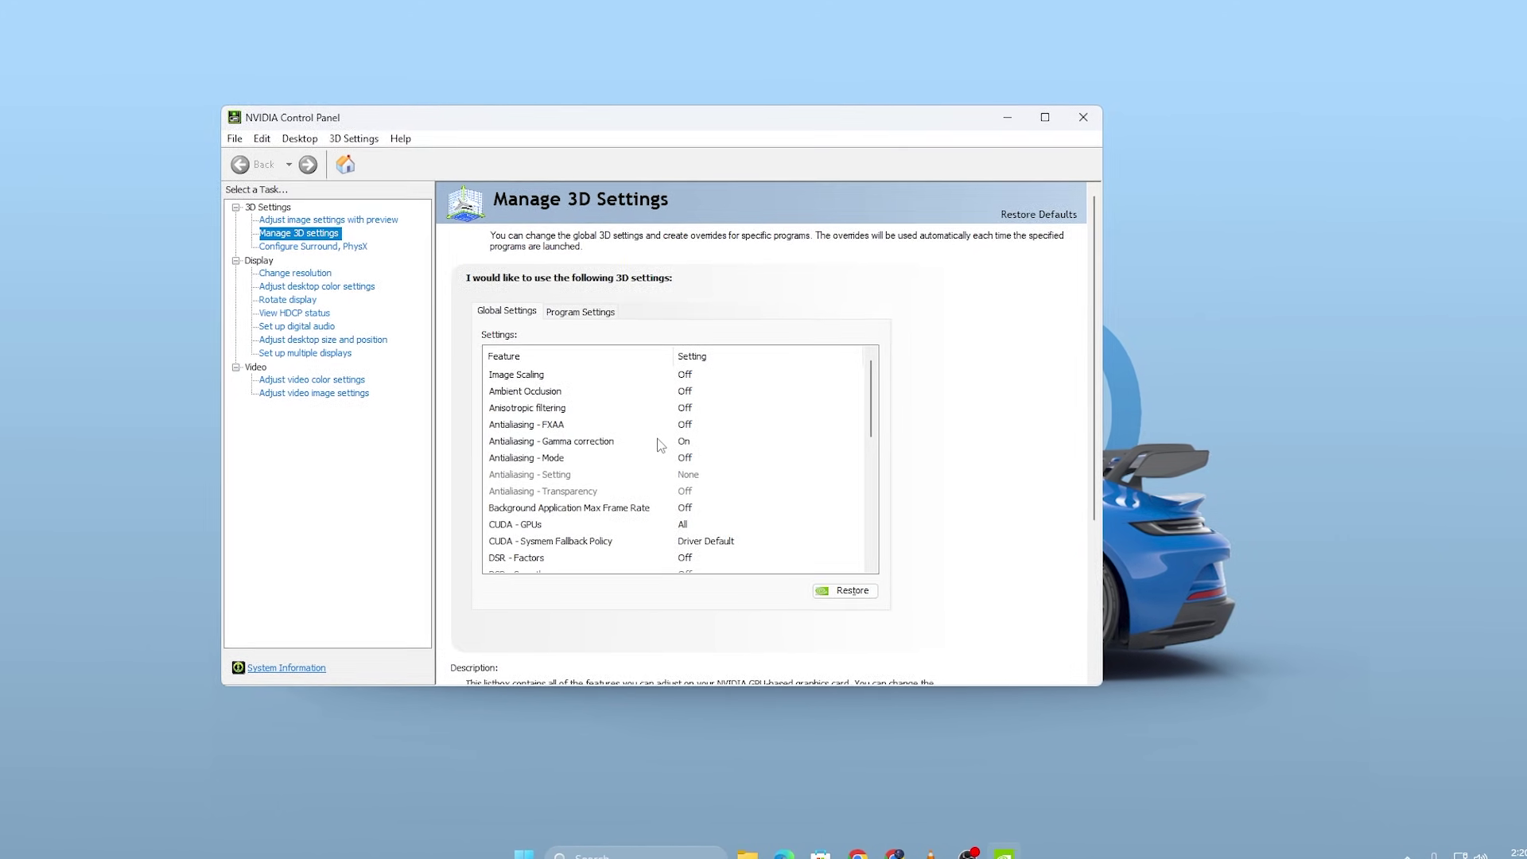
scroll(659, 444, down, 3)
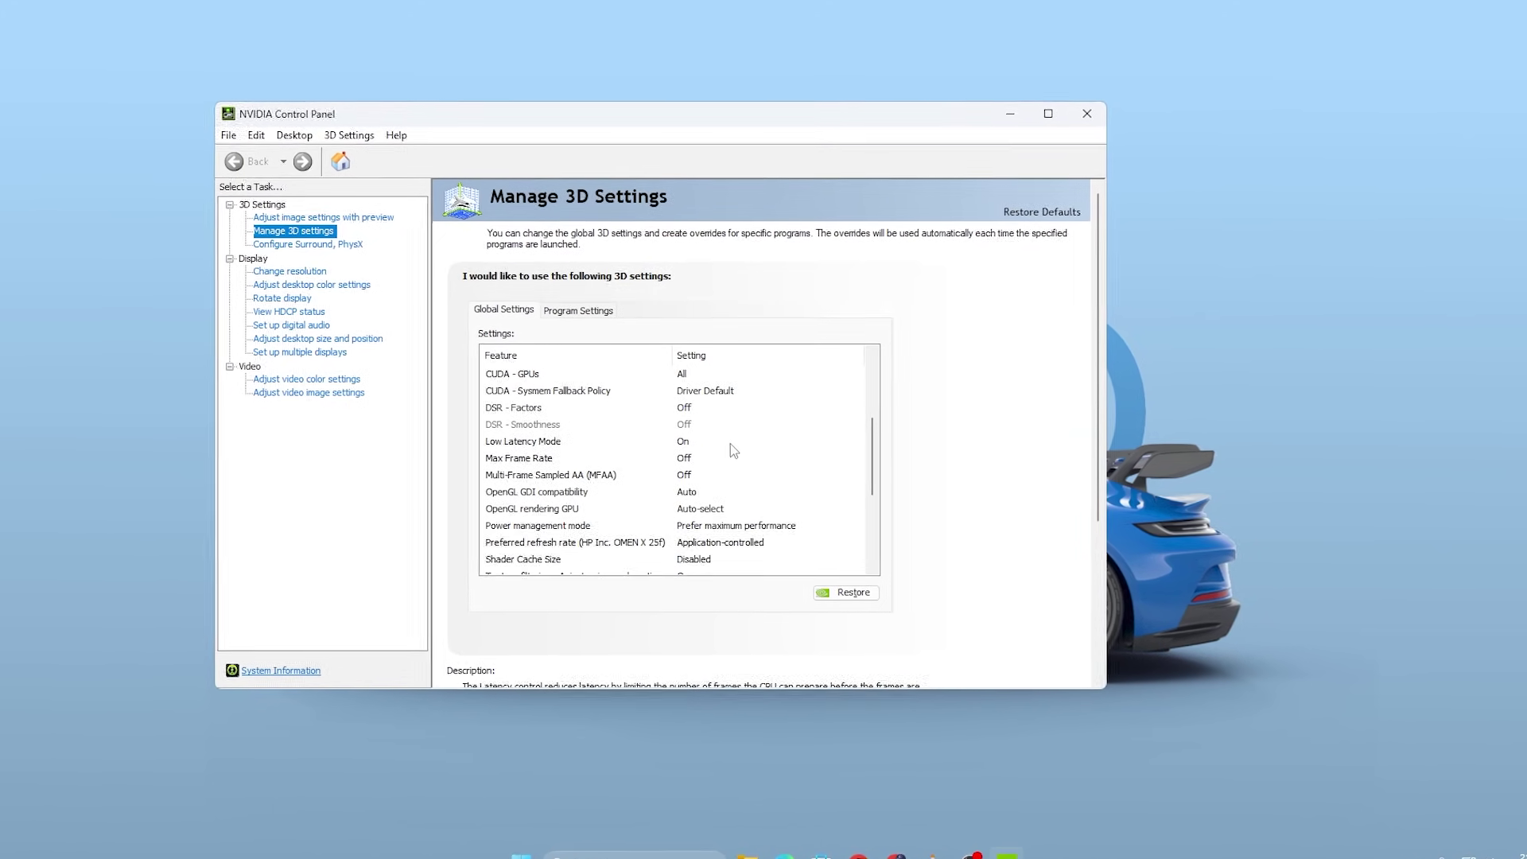
scroll(733, 450, down, 1)
click(732, 514)
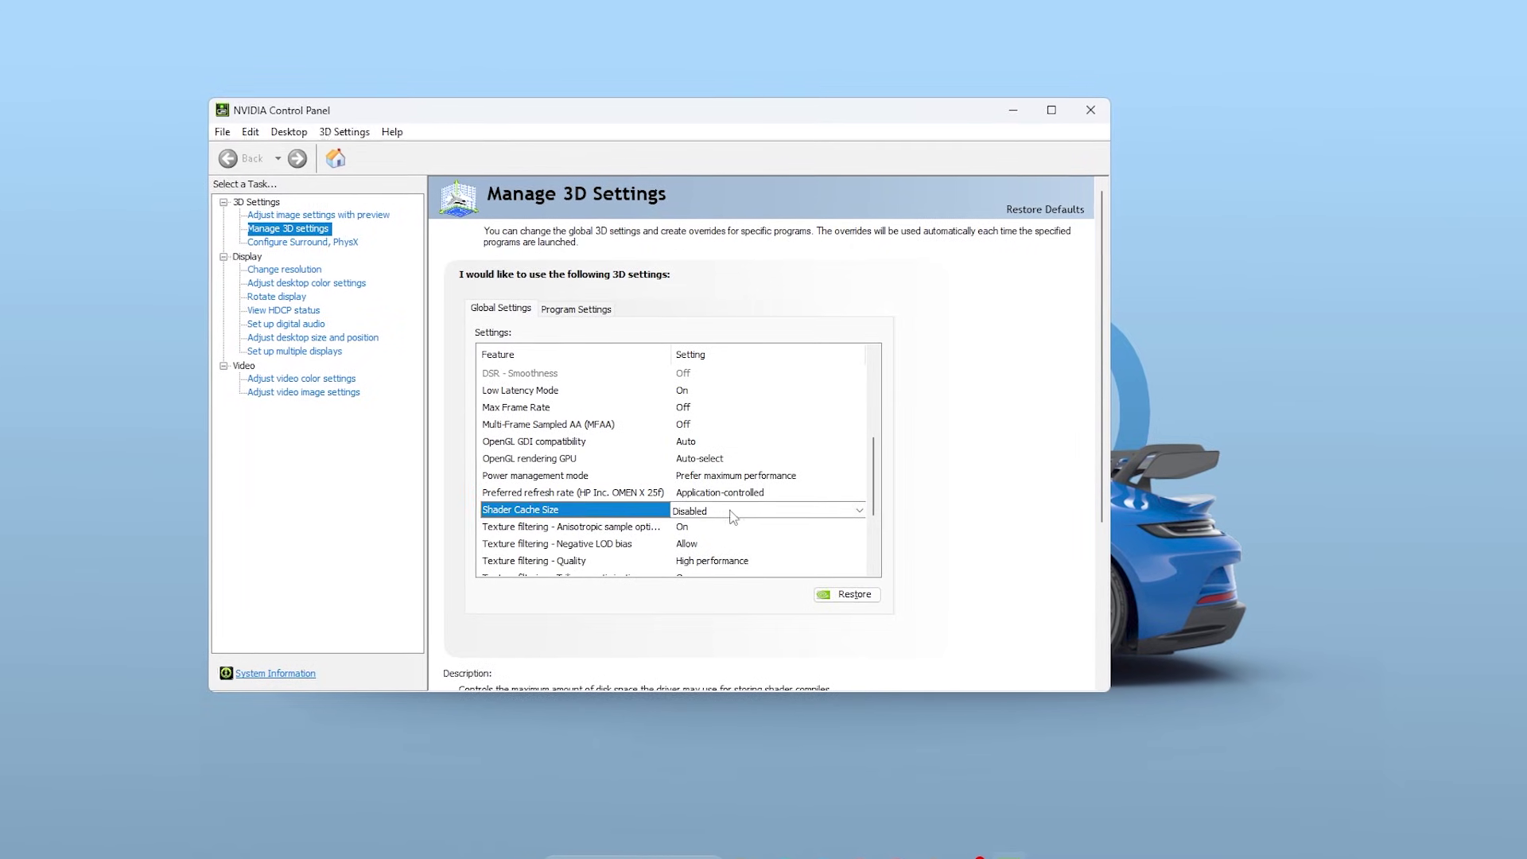
click(733, 513)
click(726, 514)
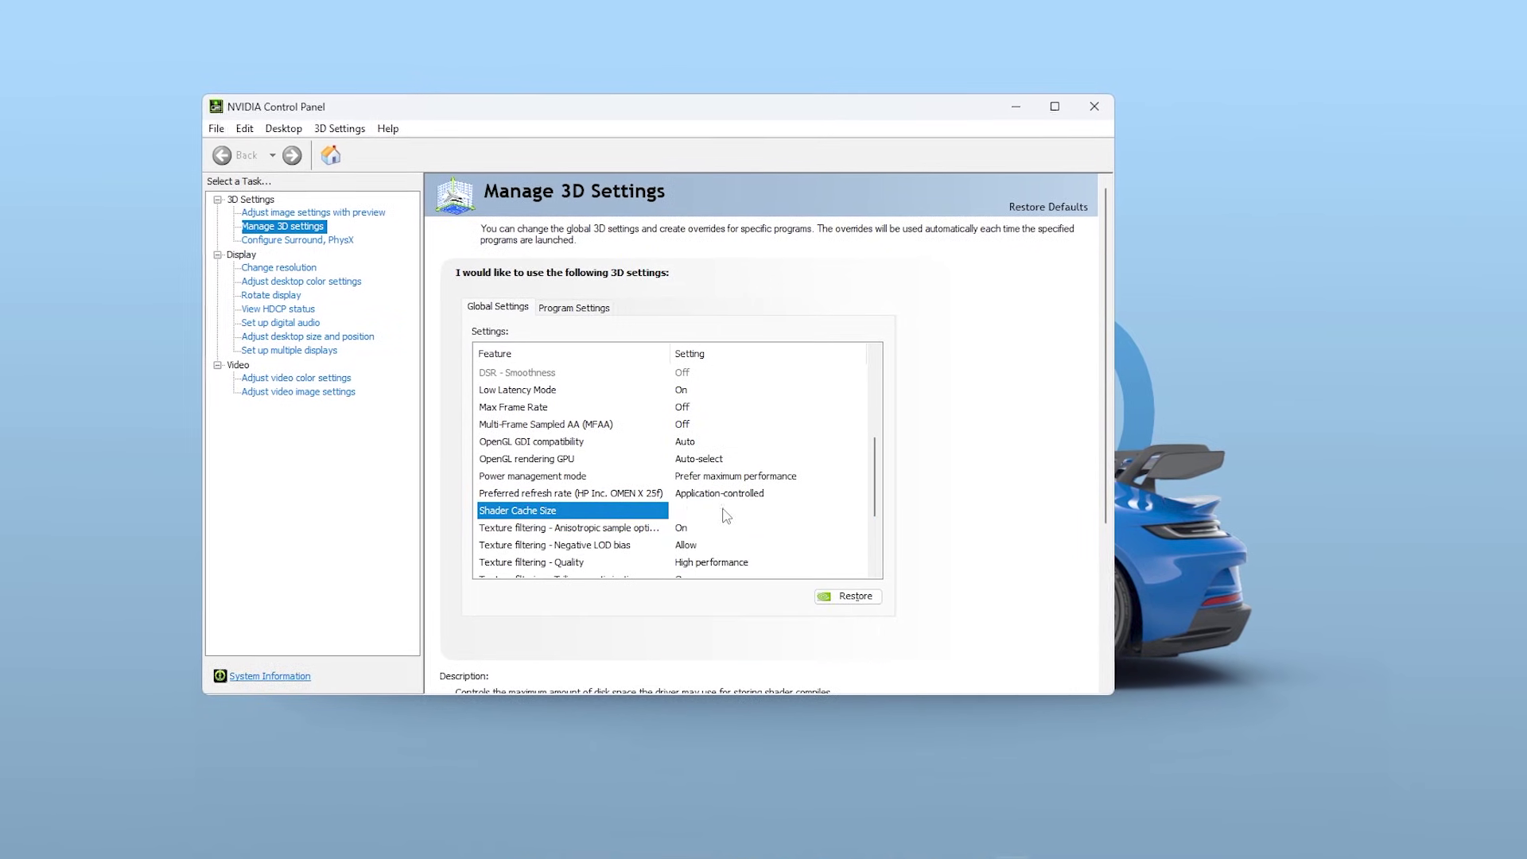
Step: Apply the Driver Default shader cache setting and close the panel
scroll(731, 446, down, 2)
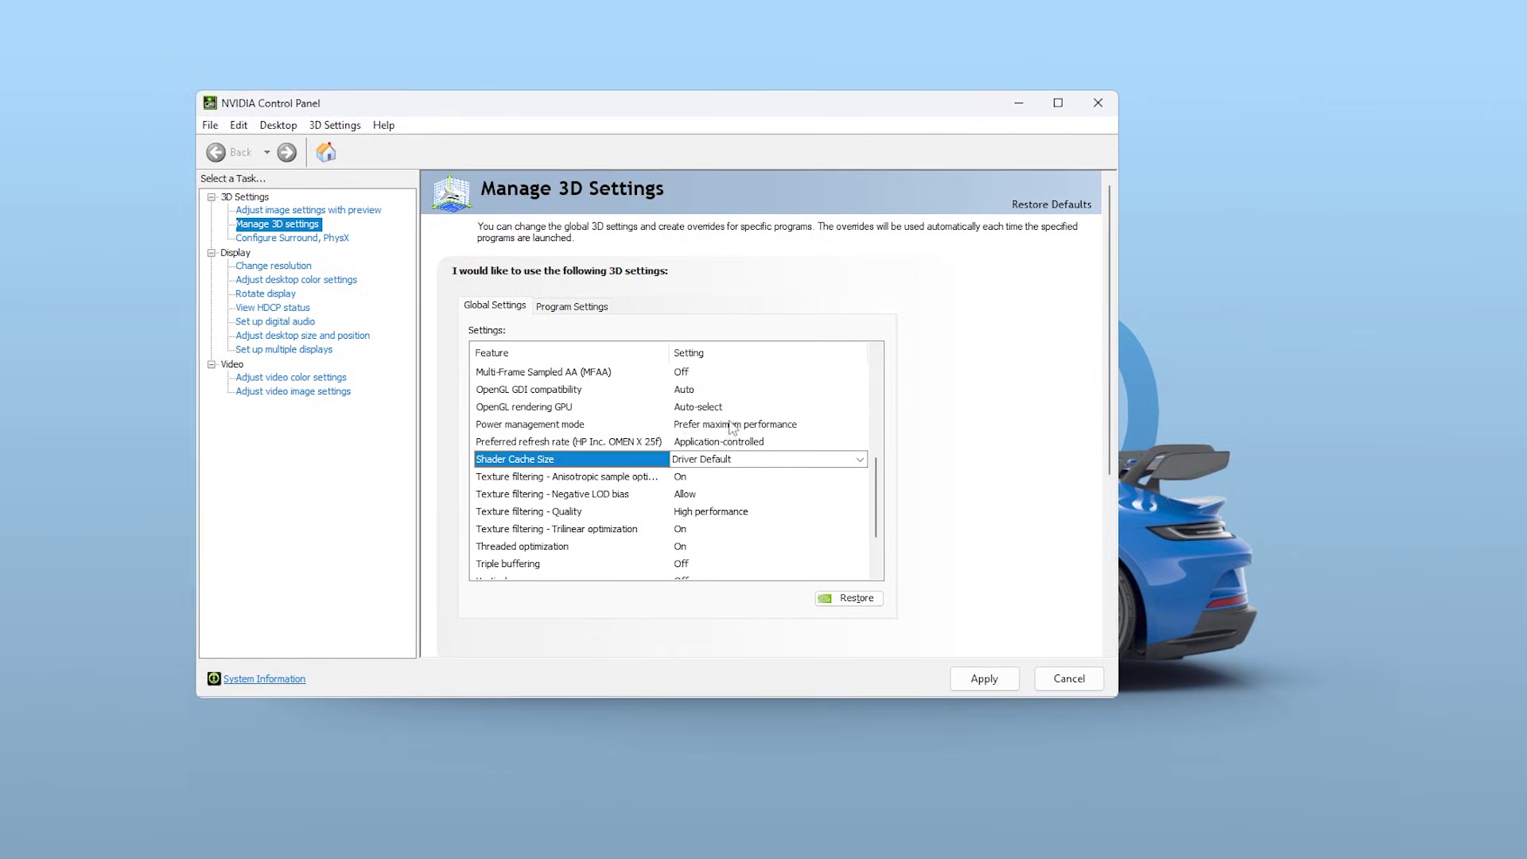
click(984, 685)
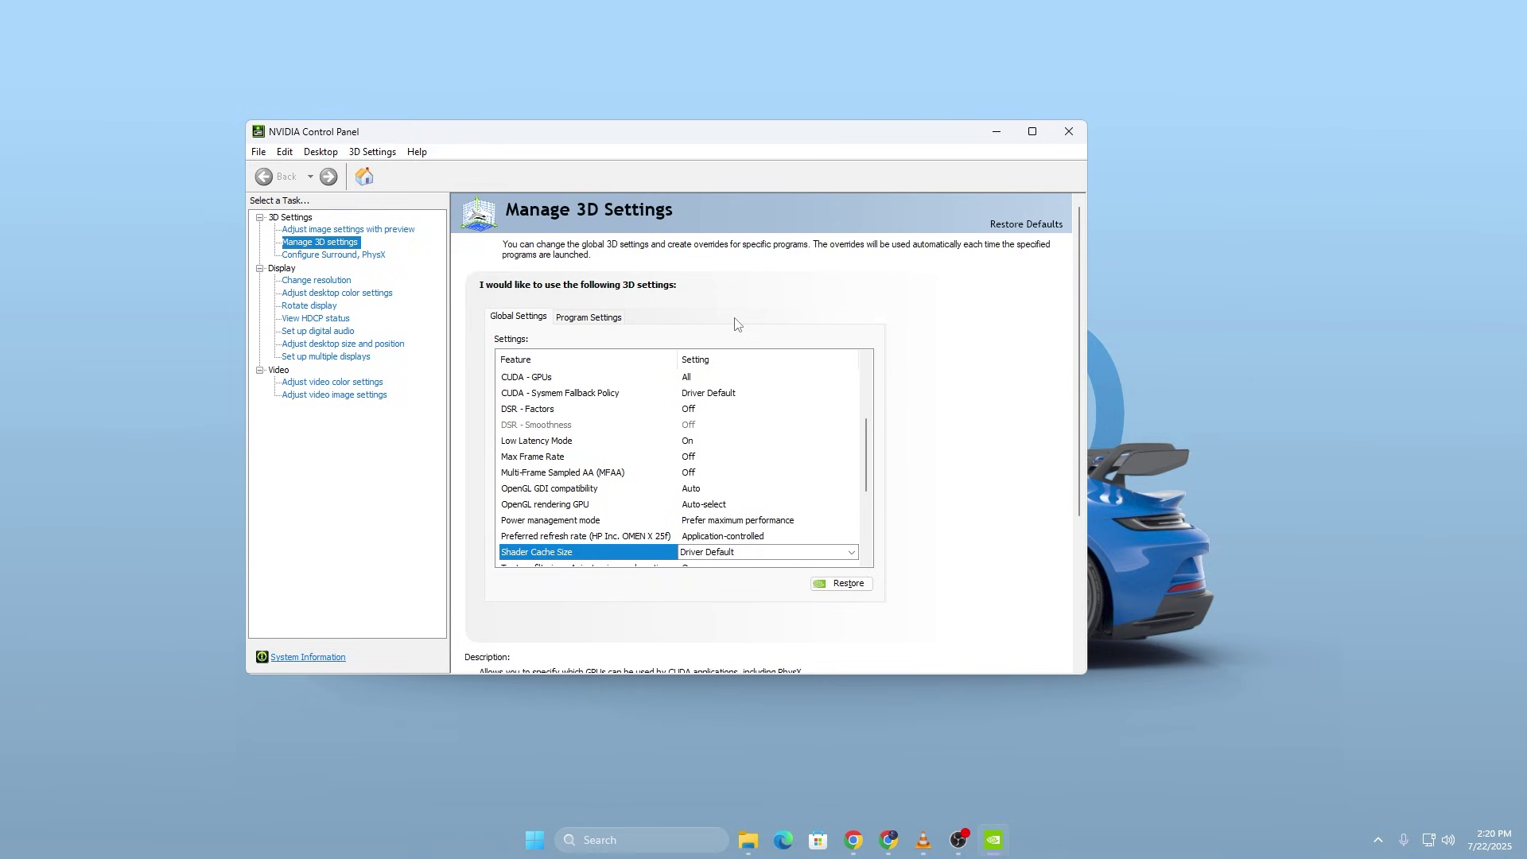
click(1068, 132)
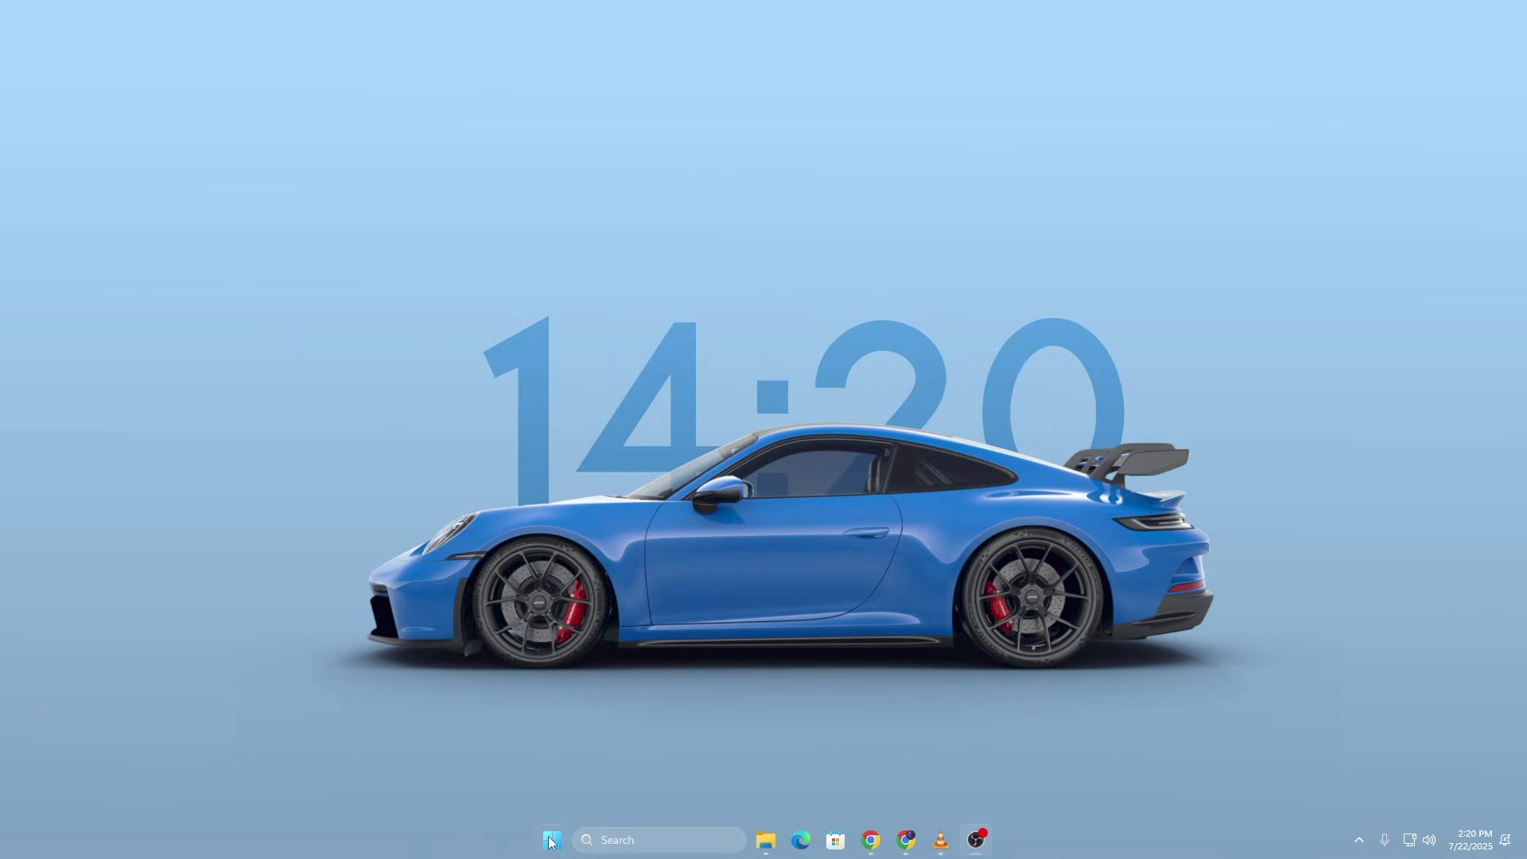
Step: Bring up the Start menu power options to restart, then switch to the pump shotgun in Fortnite
click(551, 841)
click(959, 784)
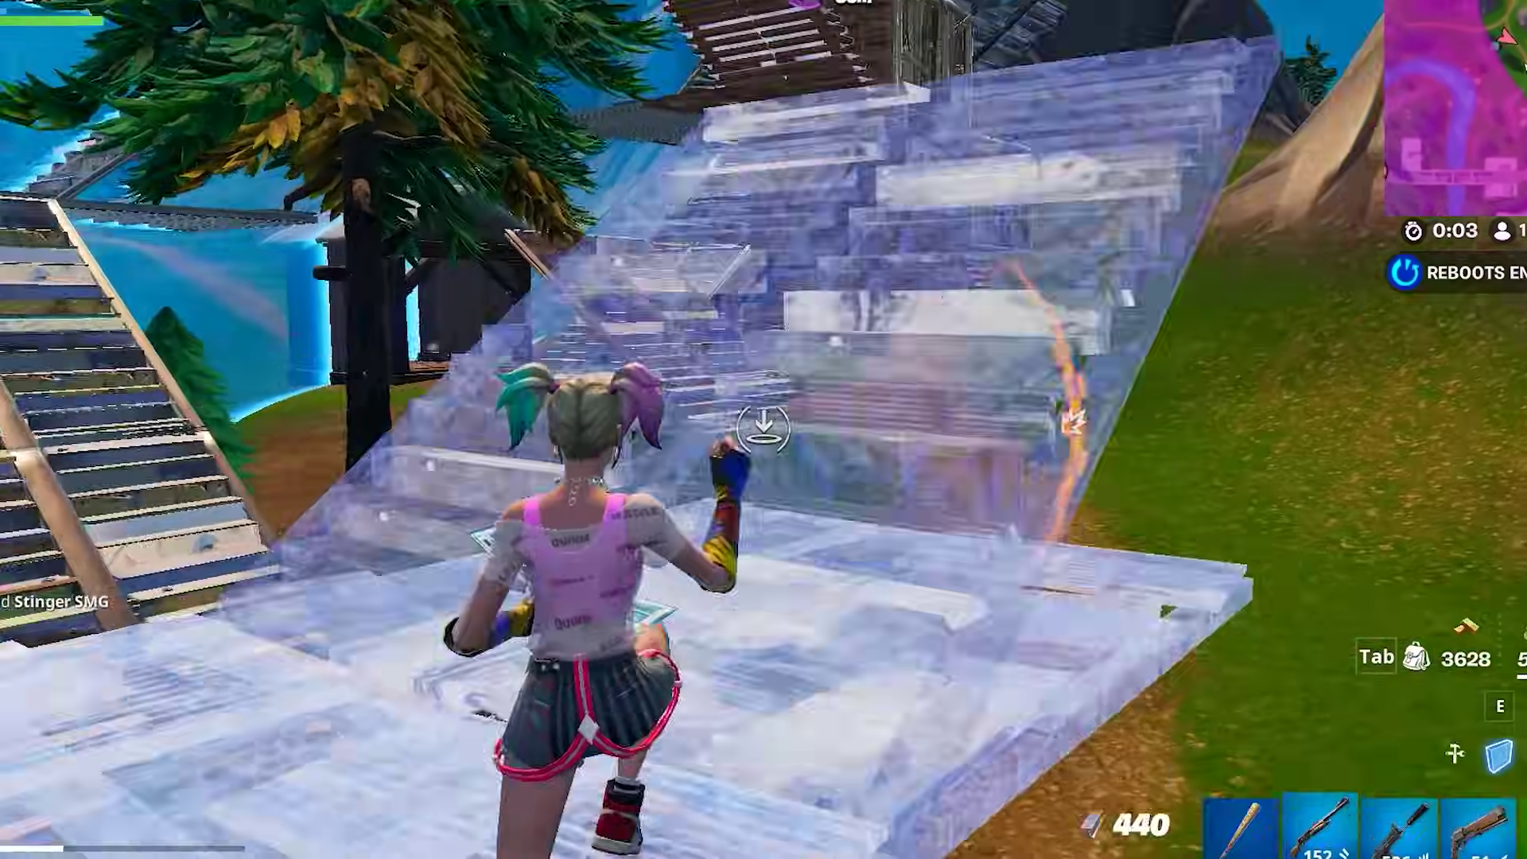
key(2)
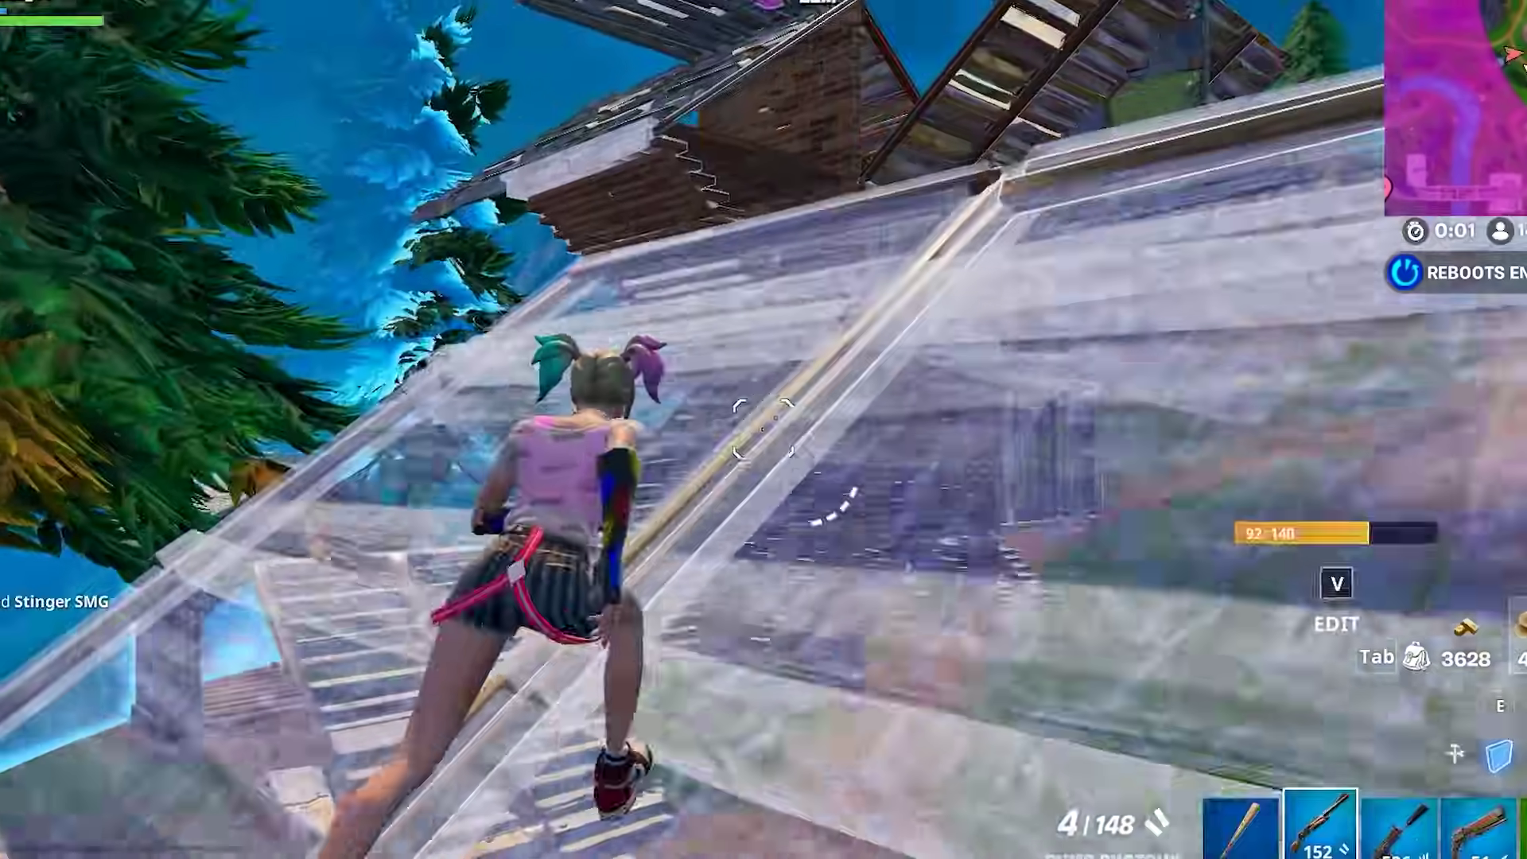